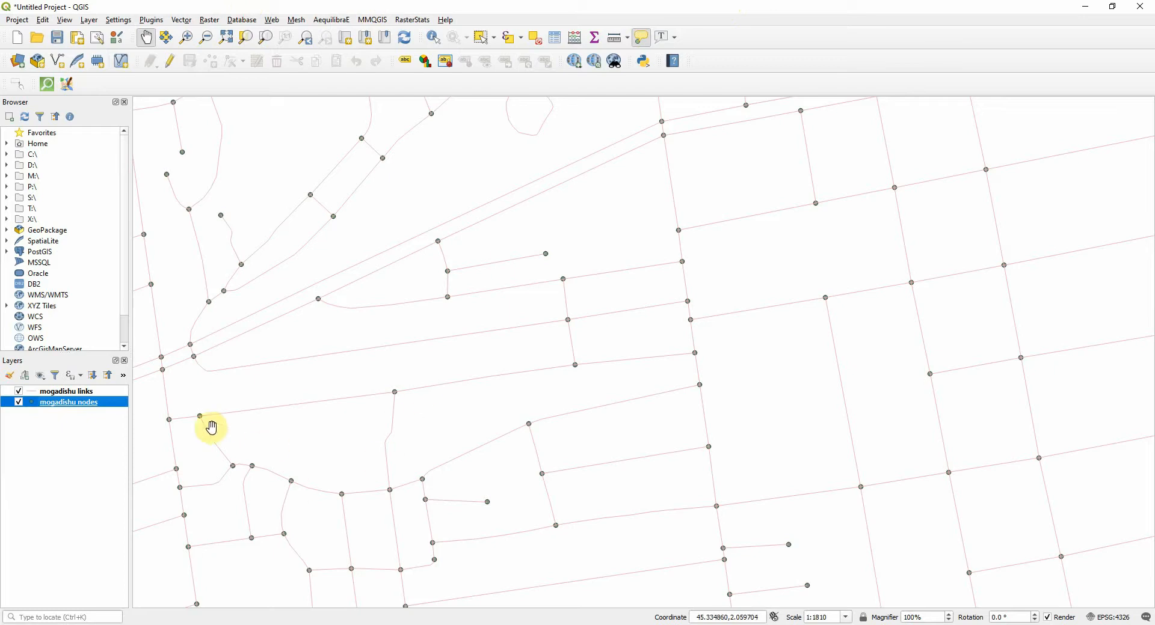
Label the mogadishu nodes layer with single labels based on the node_id field
double_click(68, 407)
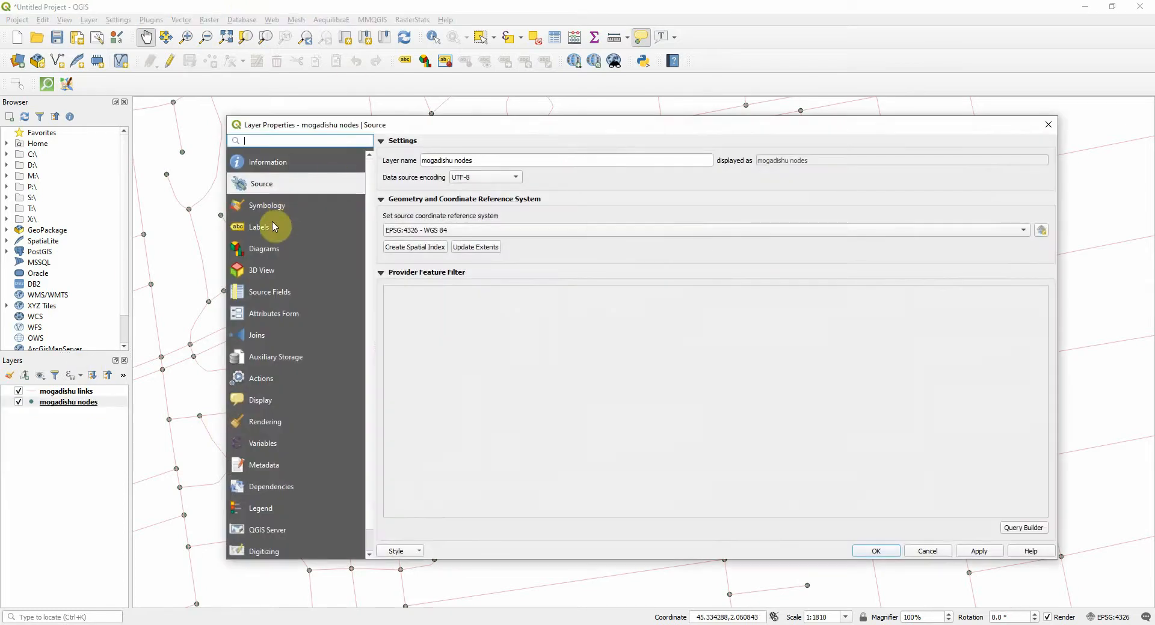
left_click(272, 226)
left_click(489, 147)
left_click(479, 154)
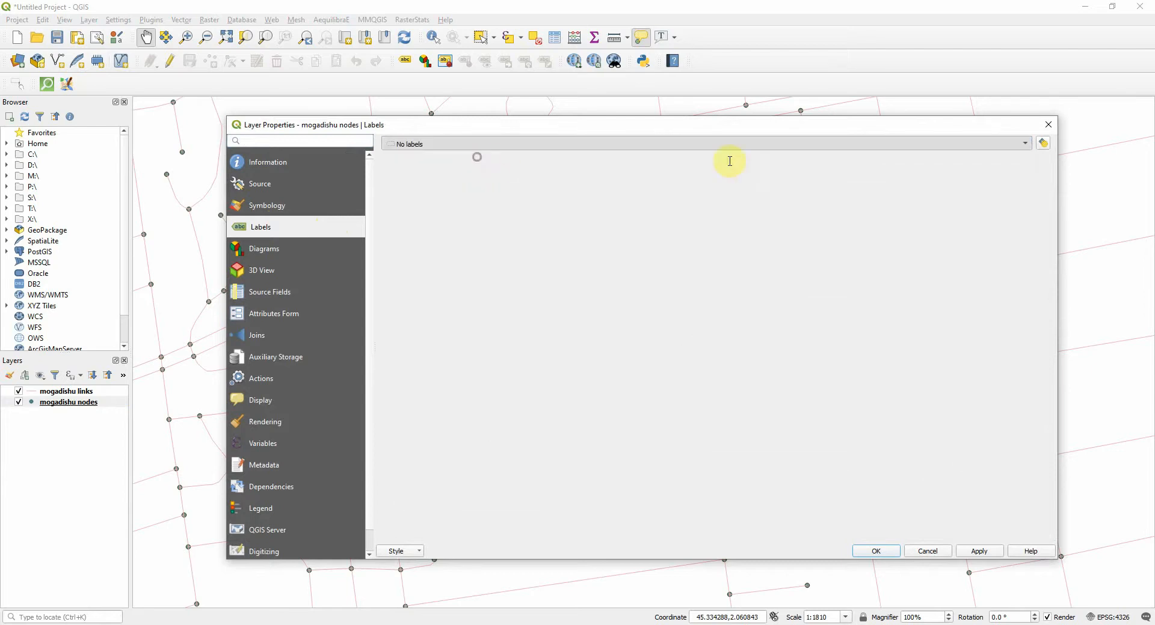
left_click(1025, 162)
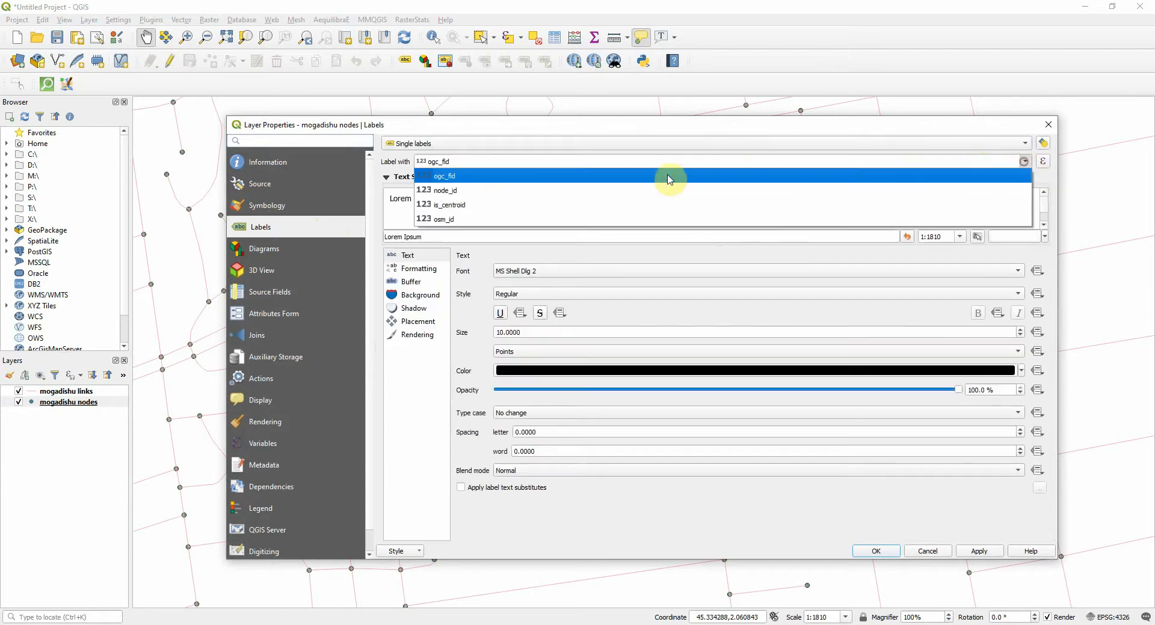
left_click(490, 192)
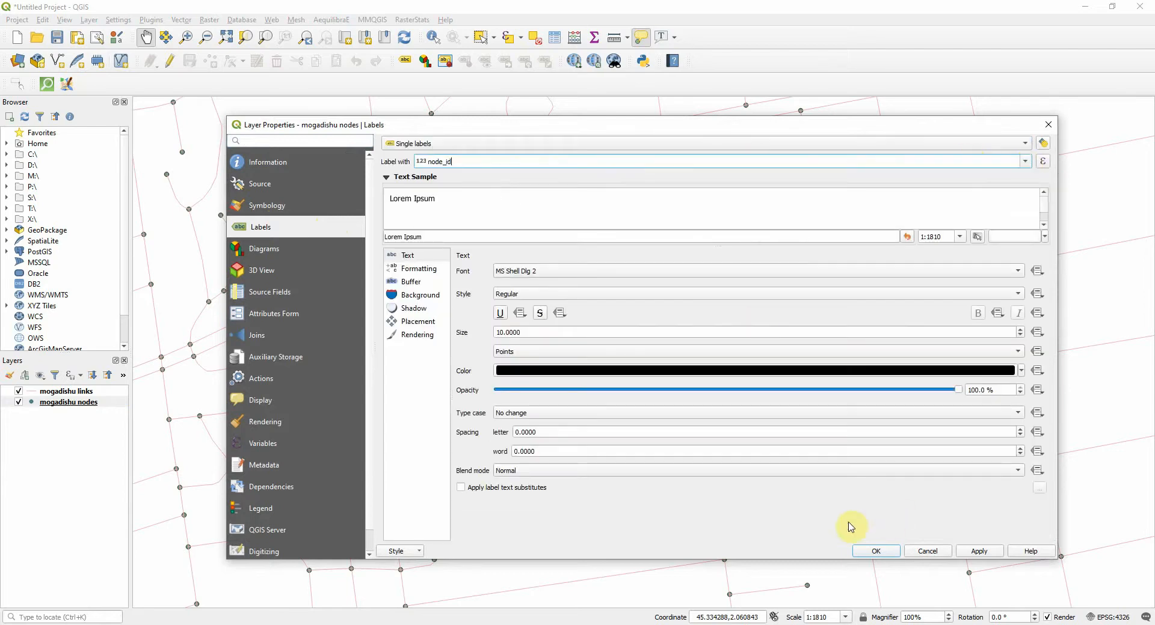
left_click(877, 552)
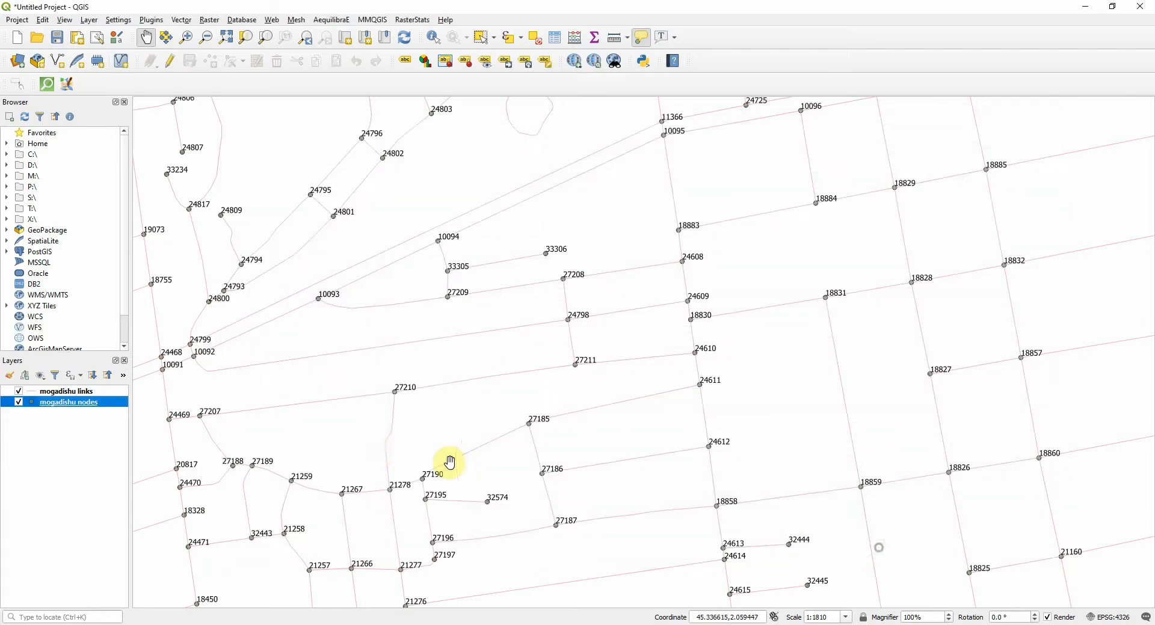
Turn on single labels for the mogadishu links layer and start its label expression with the fields "a_node" and "b_node"
double_click(77, 393)
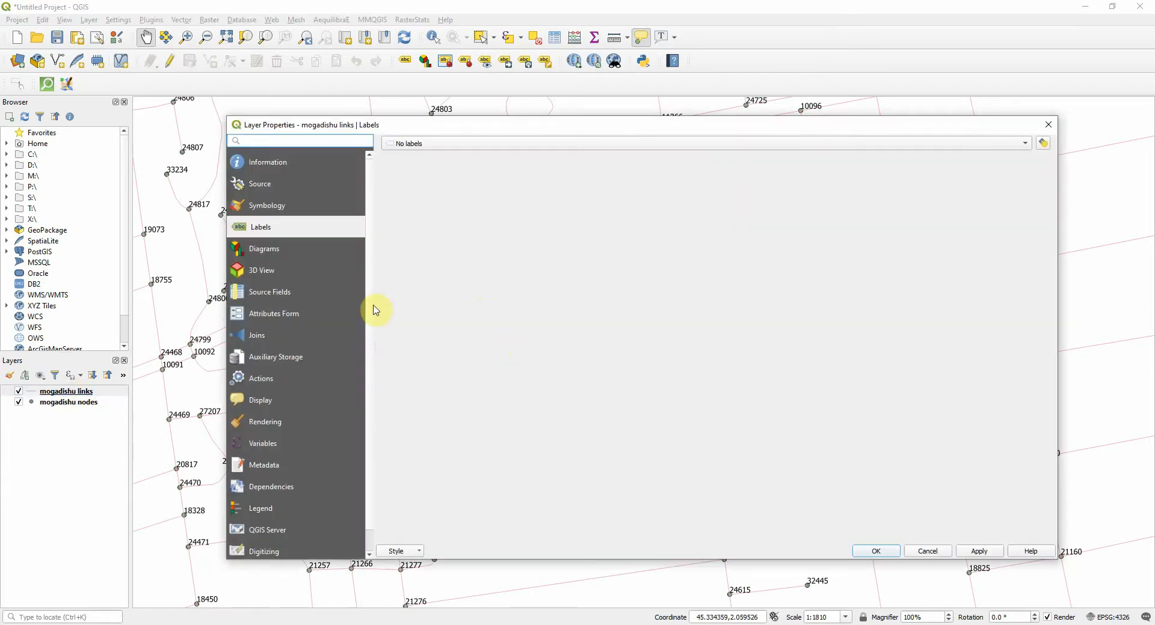
left_click(576, 140)
left_click(568, 155)
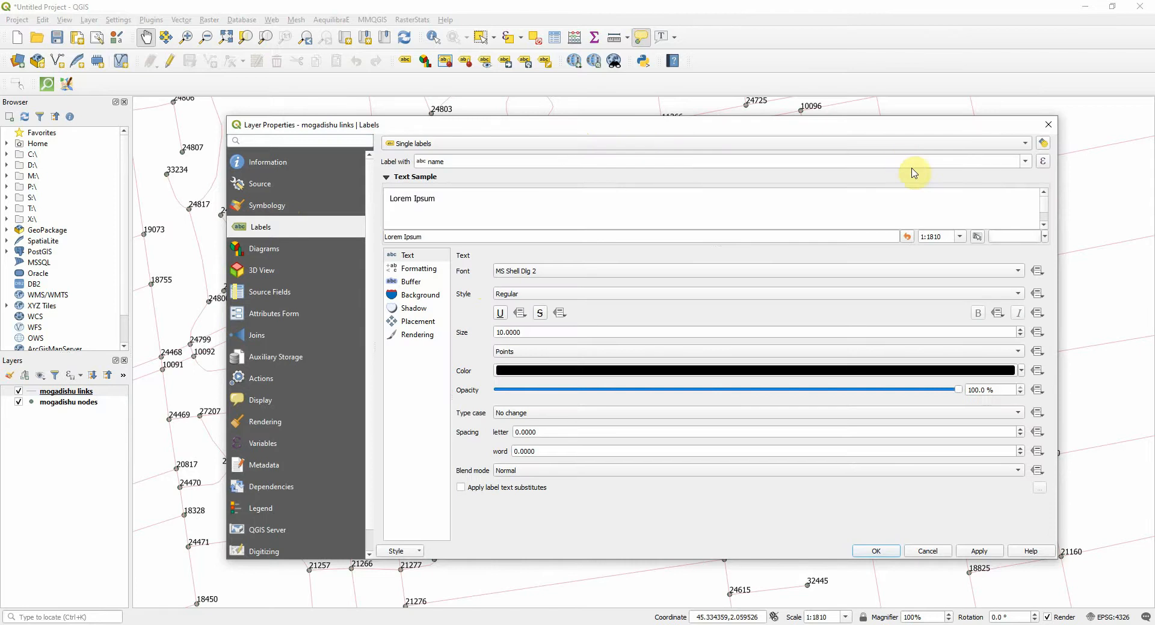
left_click(1043, 162)
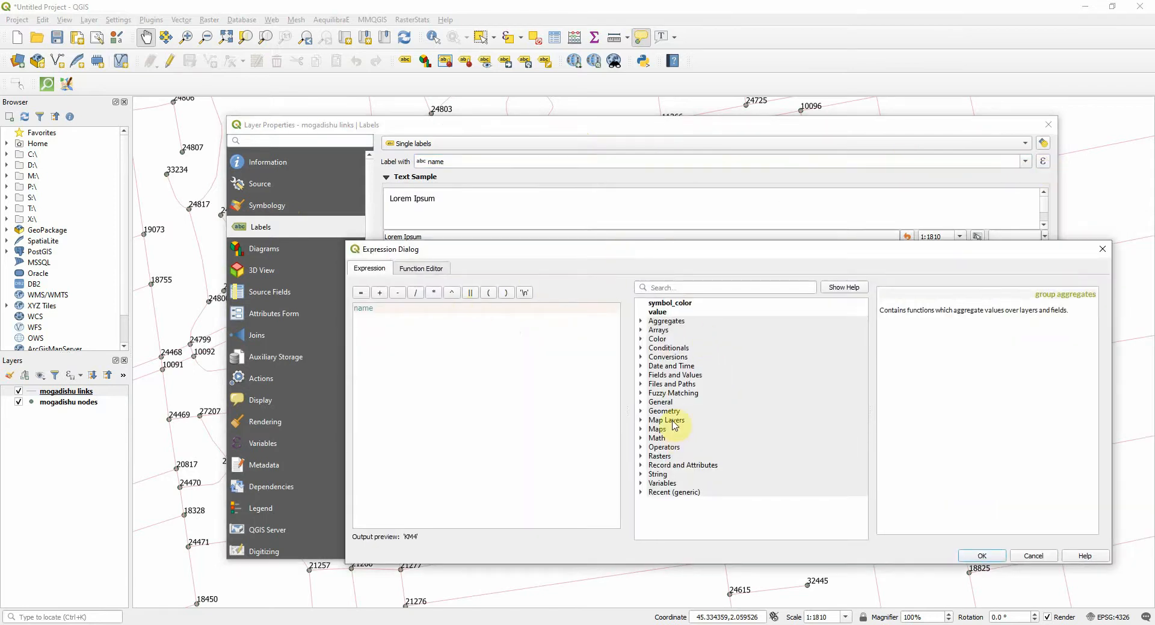
double_click(675, 376)
double_click(685, 415)
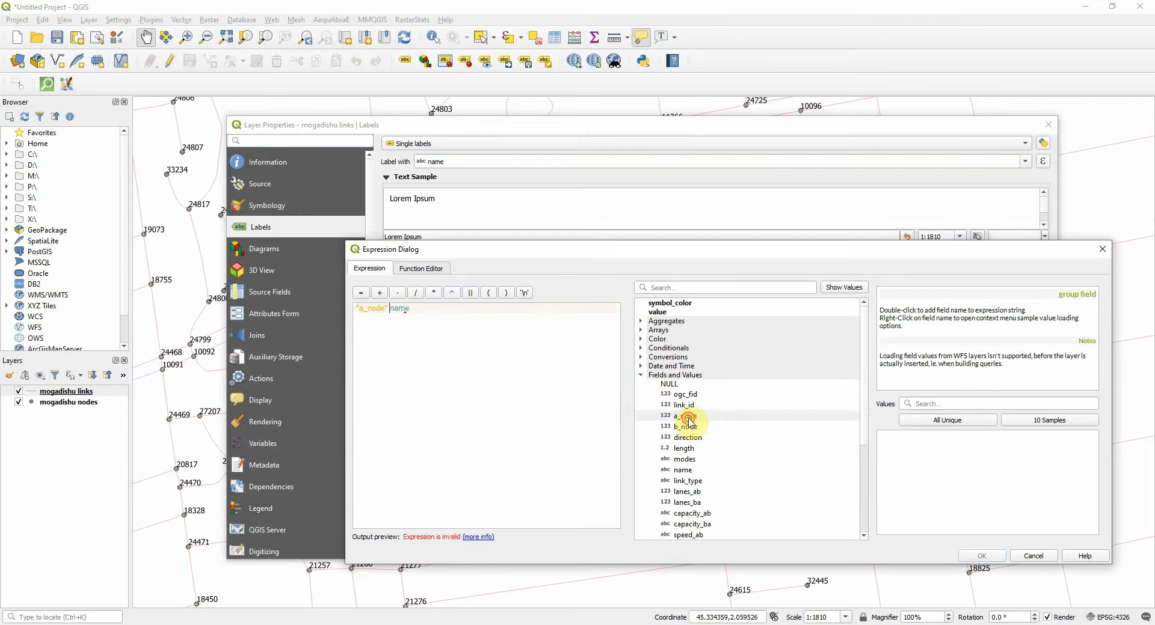
left_click(687, 427)
double_click(688, 427)
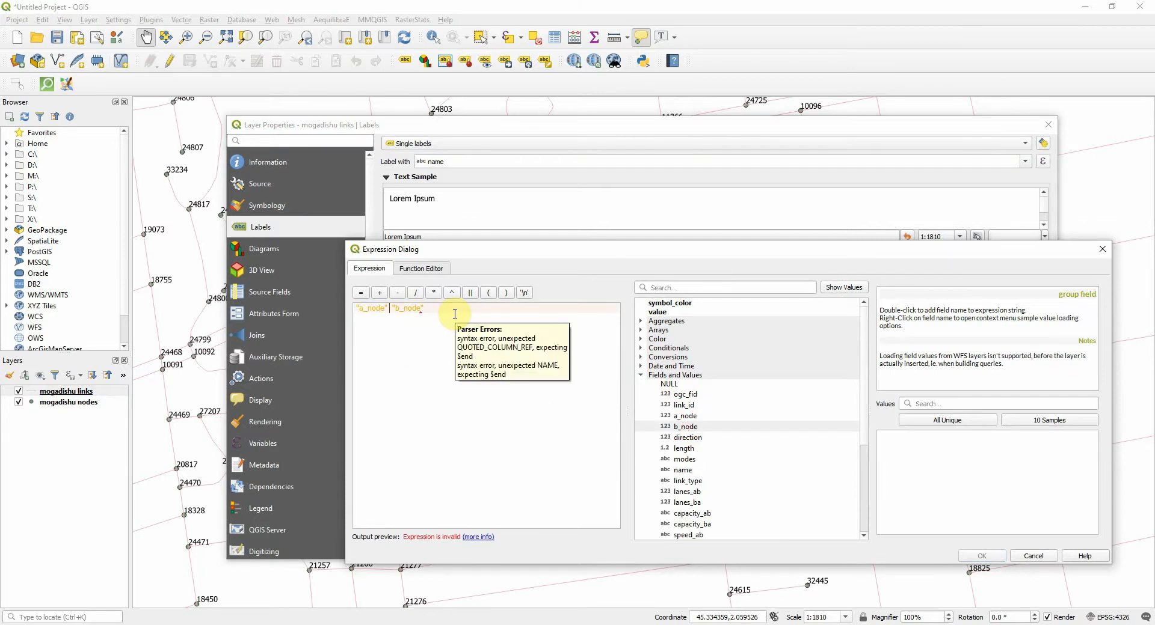
type("+")
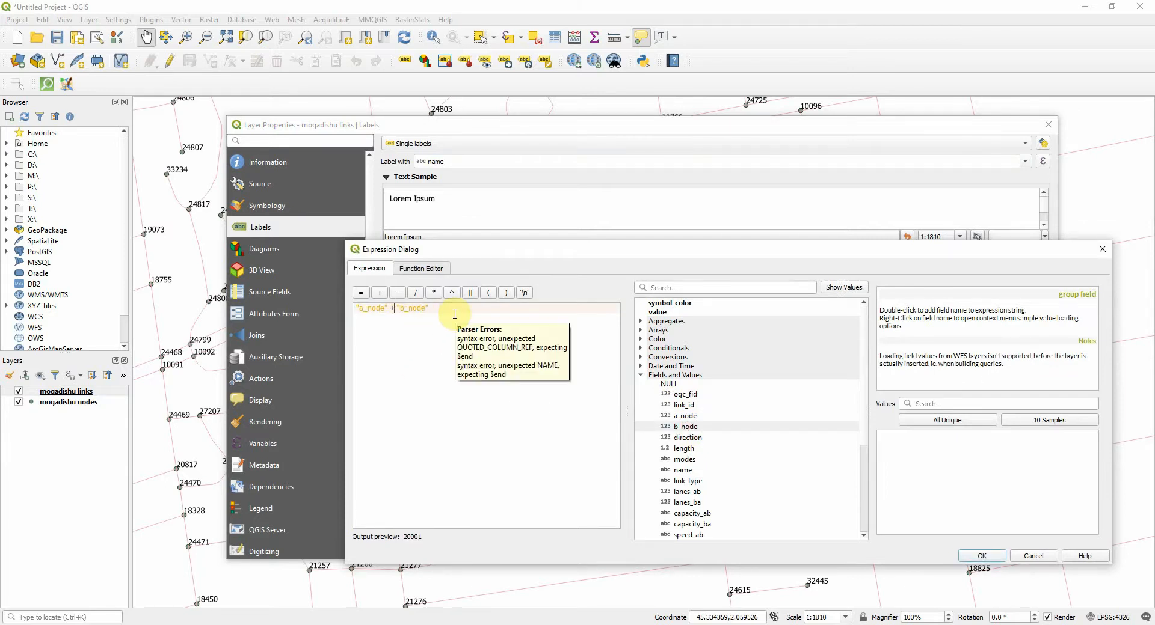
key("BackSpace")
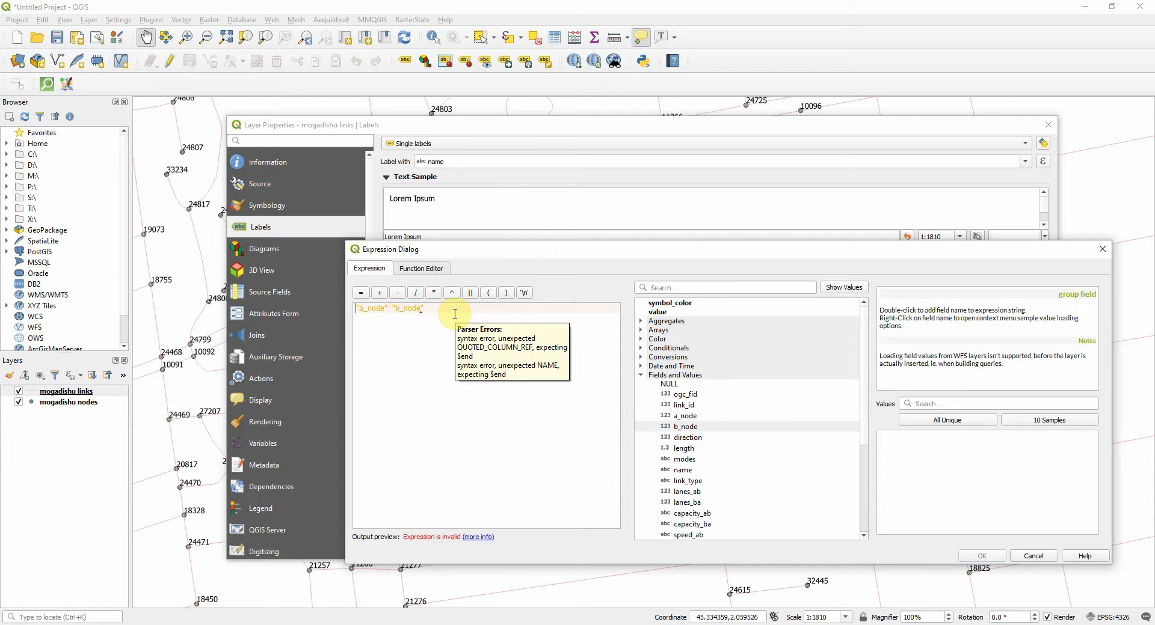
Complete the links label expression as to_string("a_node") +'-'+ to_string("b_node") and apply it to the layer
double_click(671, 349)
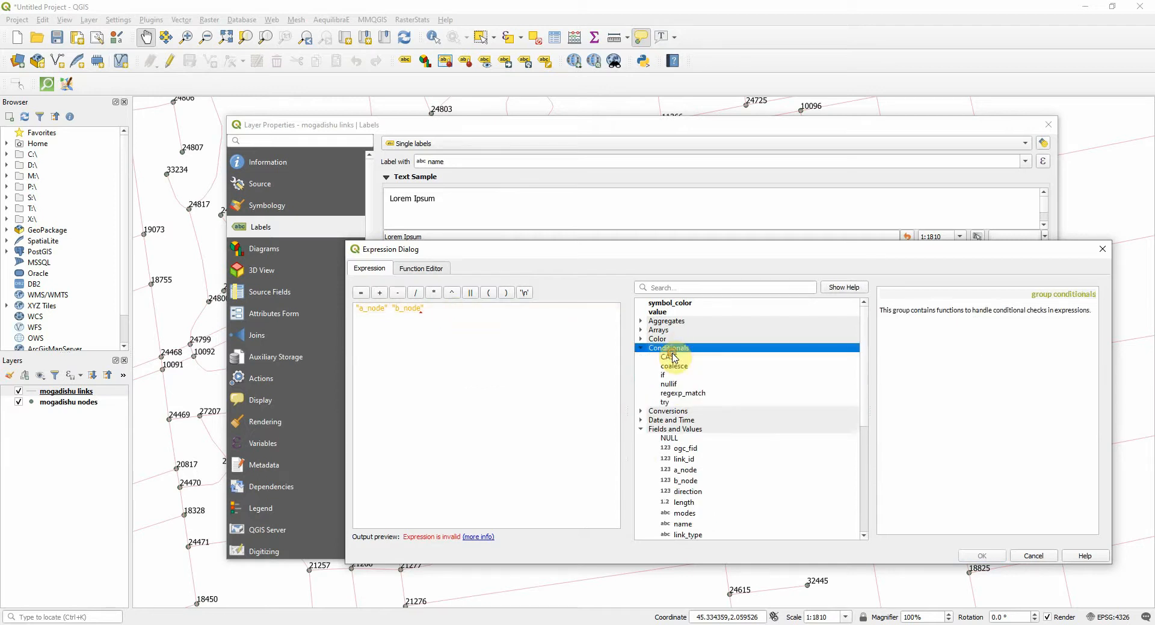
double_click(671, 349)
double_click(679, 357)
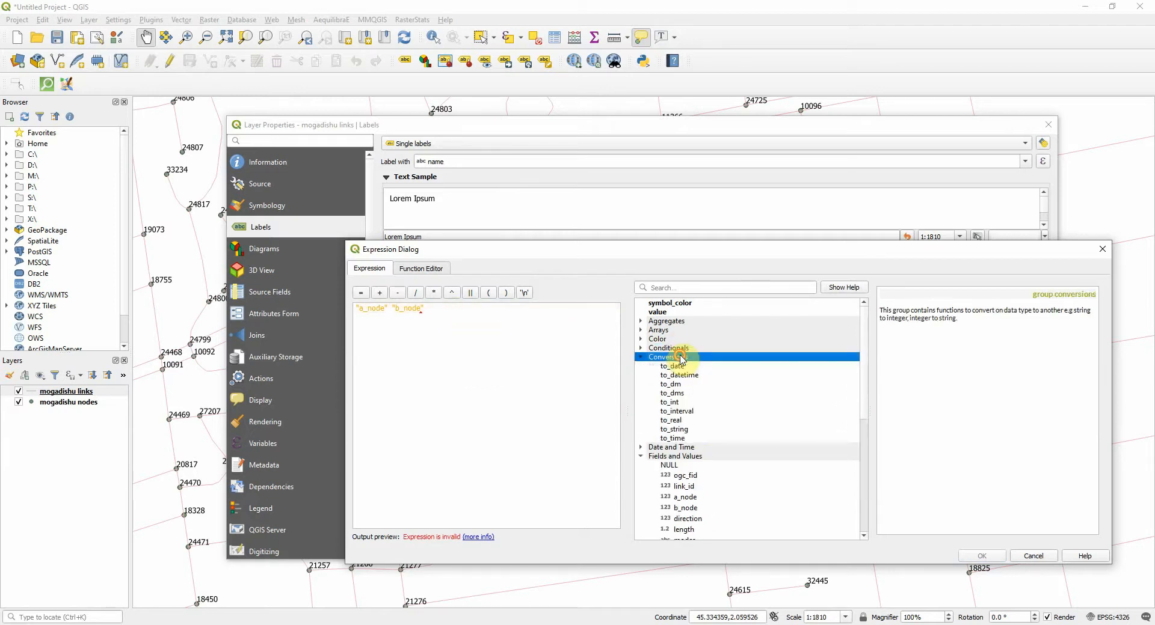
double_click(690, 429)
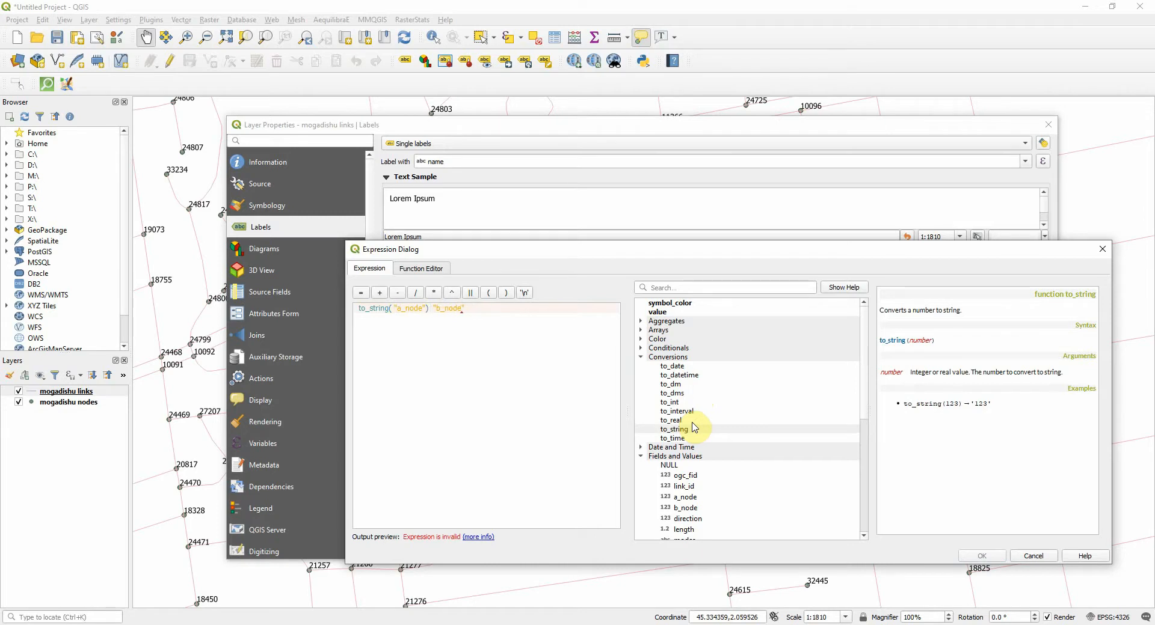
type("+'-'+")
double_click(695, 428)
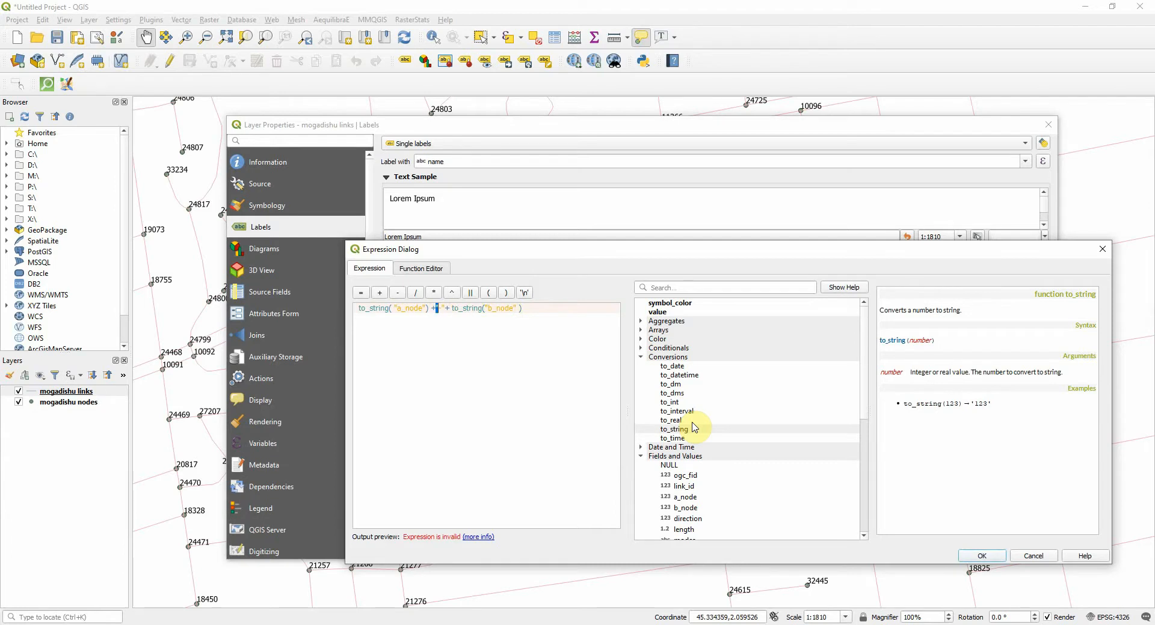
key("BackSpace")
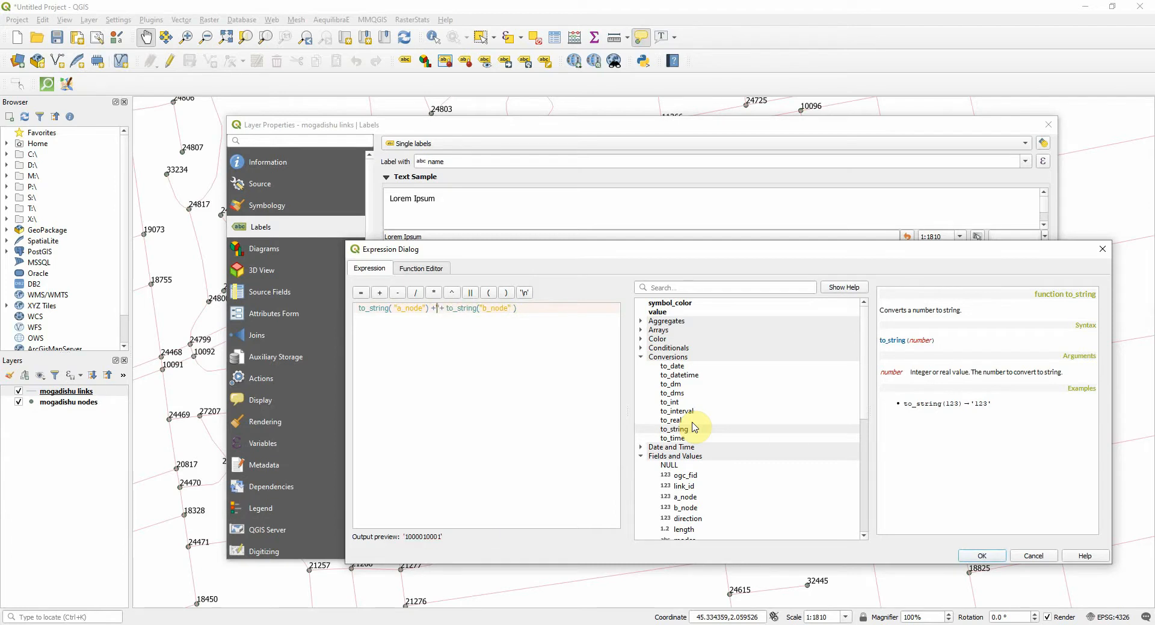
type("'-'")
left_click(986, 556)
left_click(895, 551)
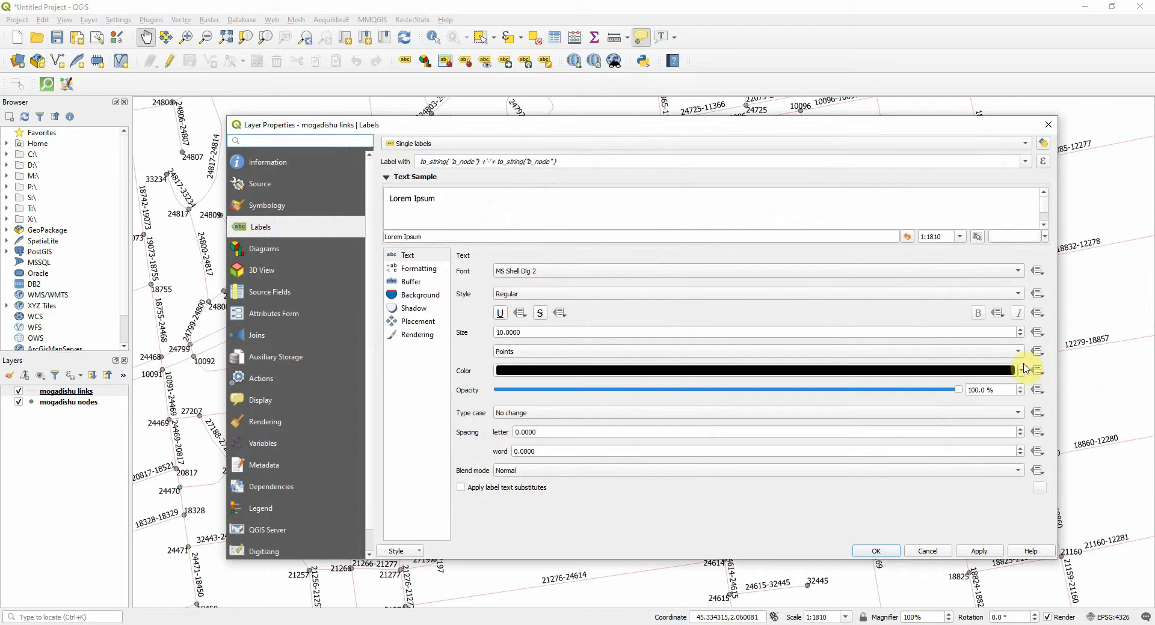
Set the links labels to a red color and the Roboto font, and apply the style
left_click(1025, 369)
left_click(582, 451)
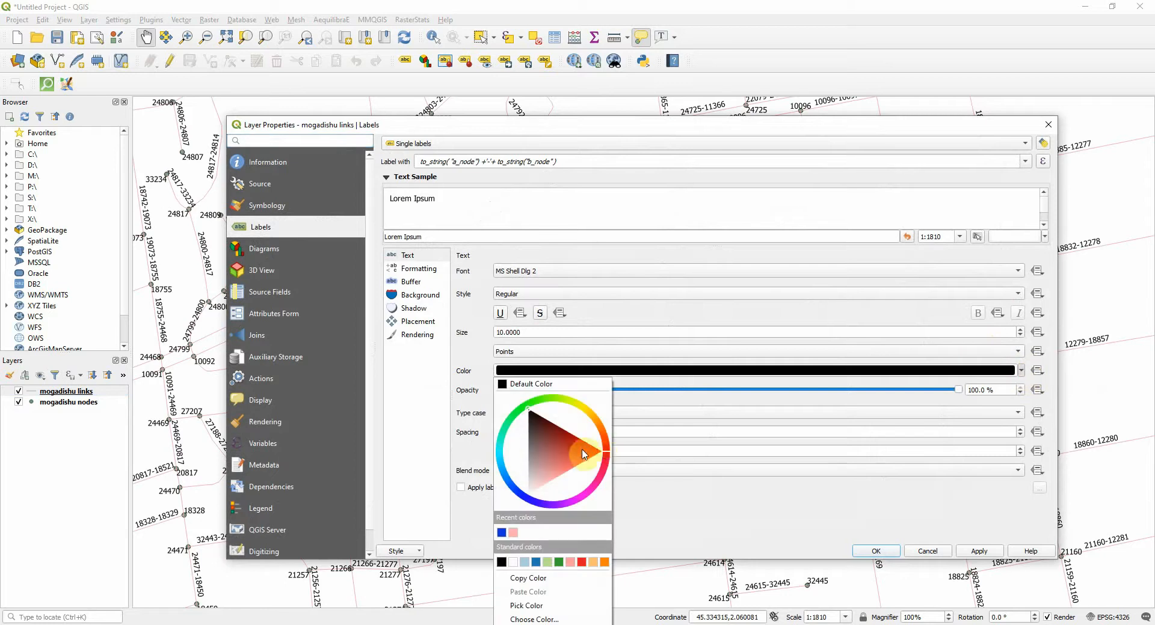
left_click(910, 276)
left_click(909, 272)
left_click(908, 271)
left_click(871, 273)
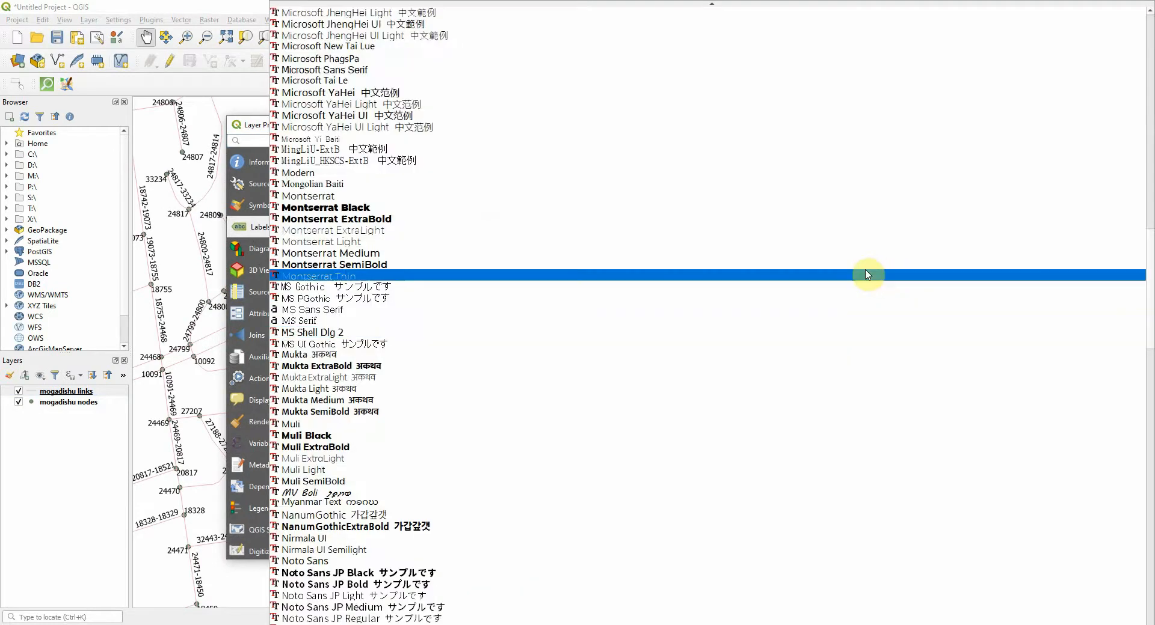
scroll(541, 489, "down", 20)
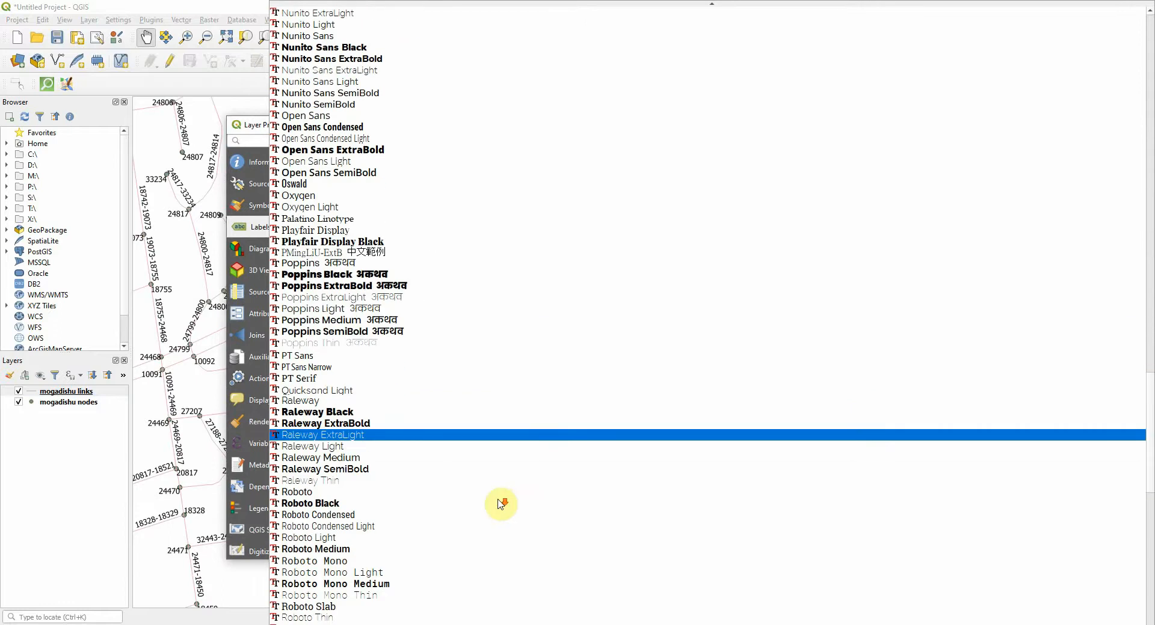
left_click(394, 492)
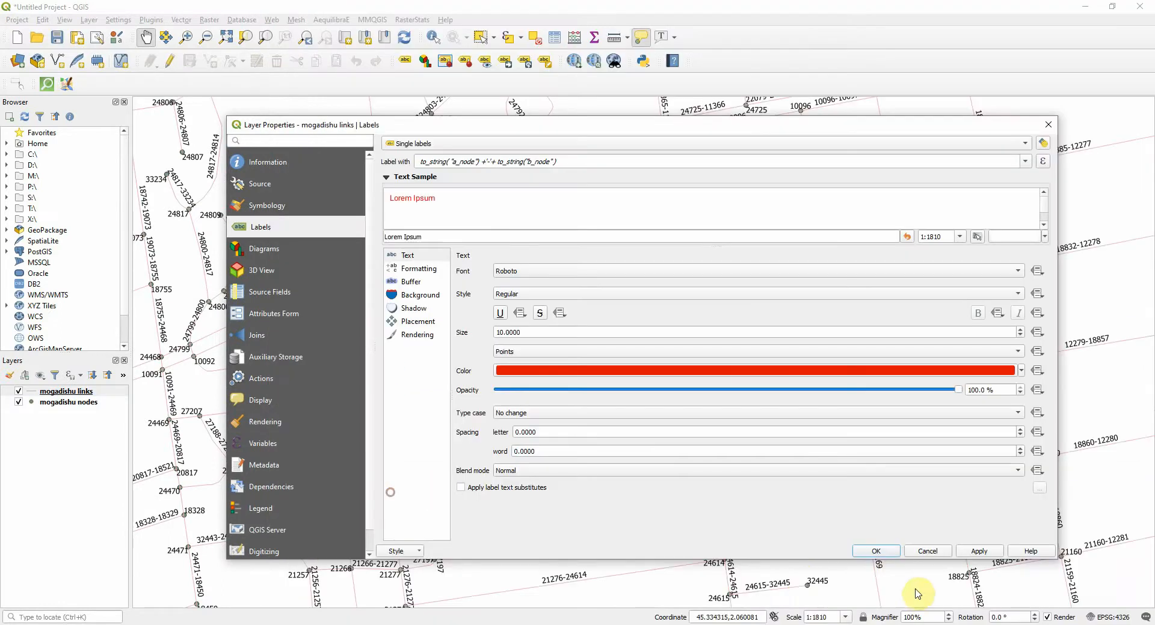
left_click(876, 551)
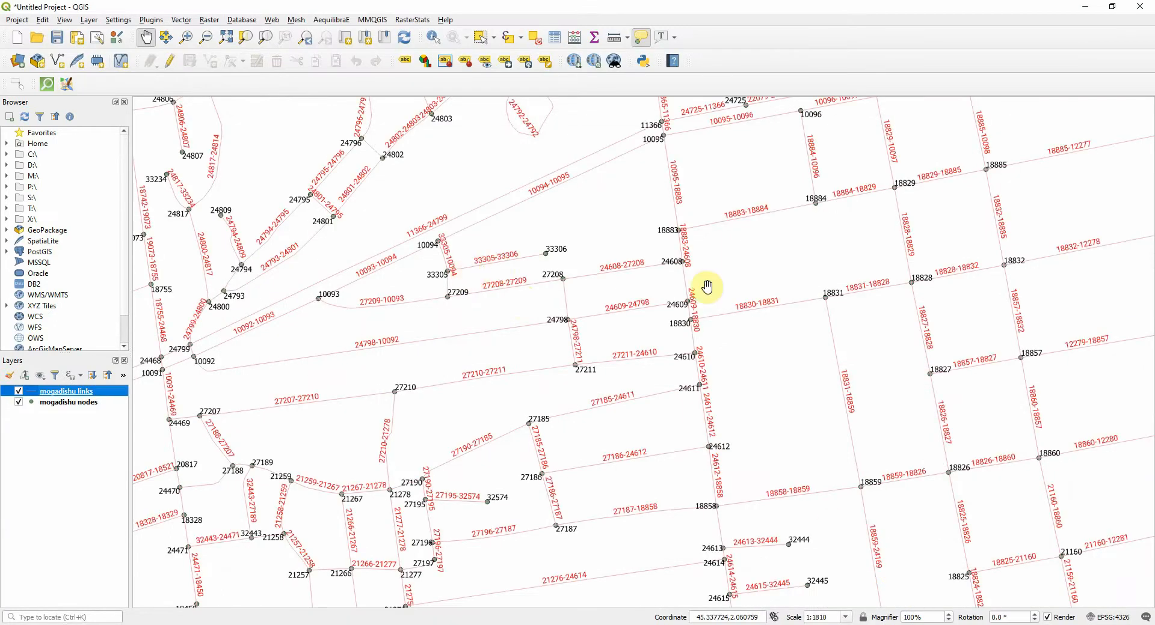
Enable editing on both the mogadishu links and mogadishu nodes layers
scroll(689, 236, "up", 1)
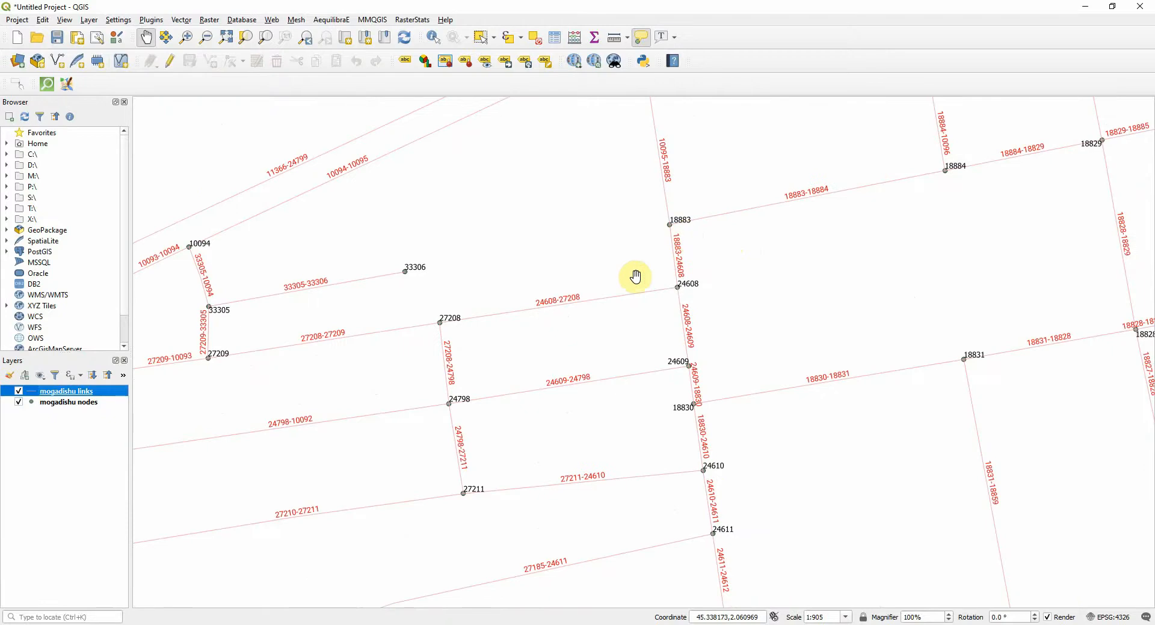
scroll(673, 261, "up", 1)
scroll(674, 262, "up", 1)
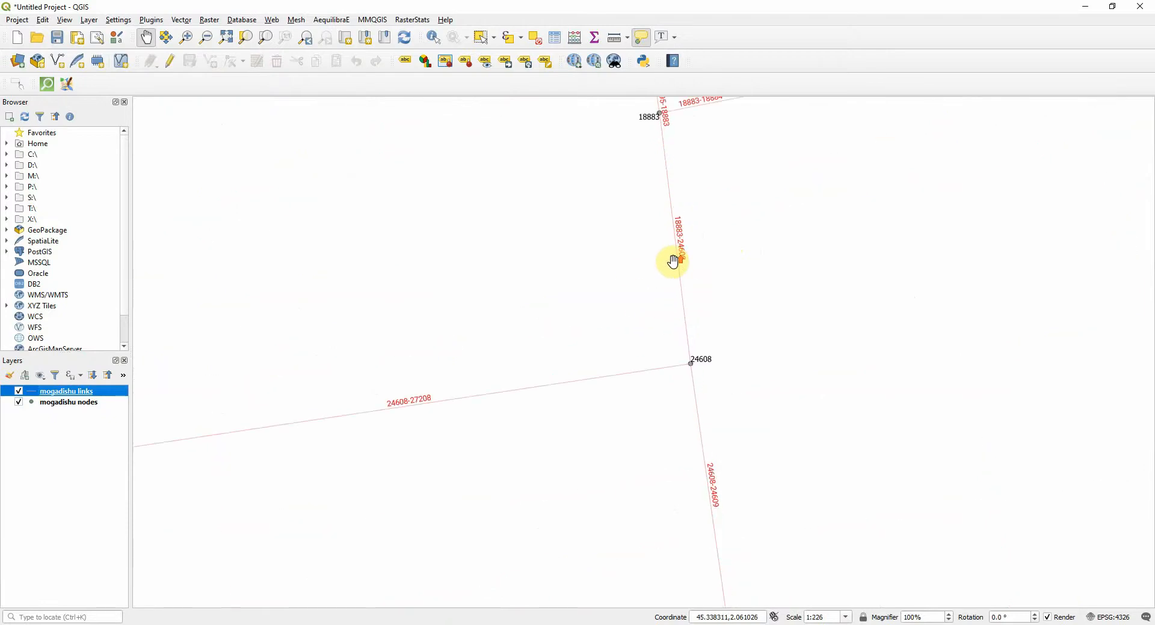
left_click_drag(673, 206, 511, 309)
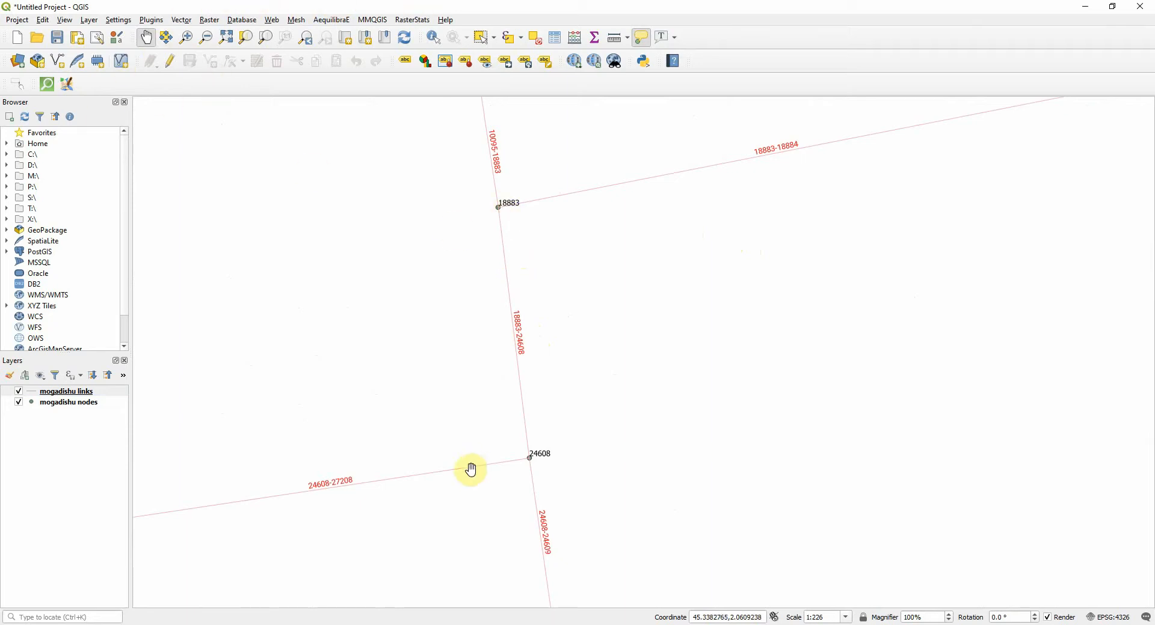
left_click(170, 60)
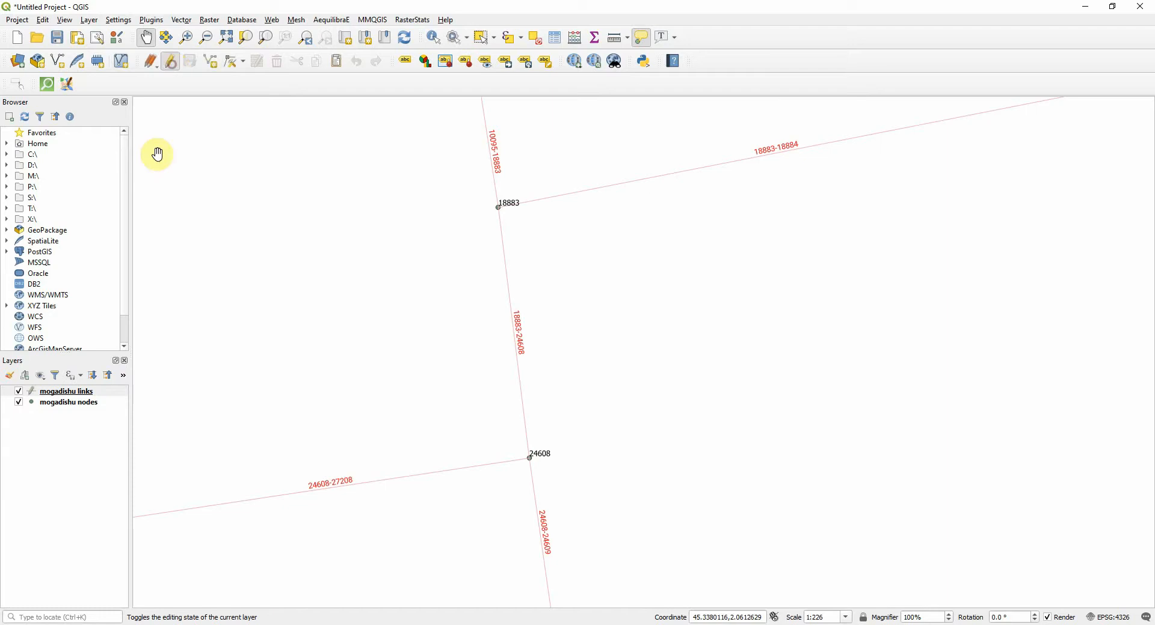
left_click(82, 403)
left_click(168, 61)
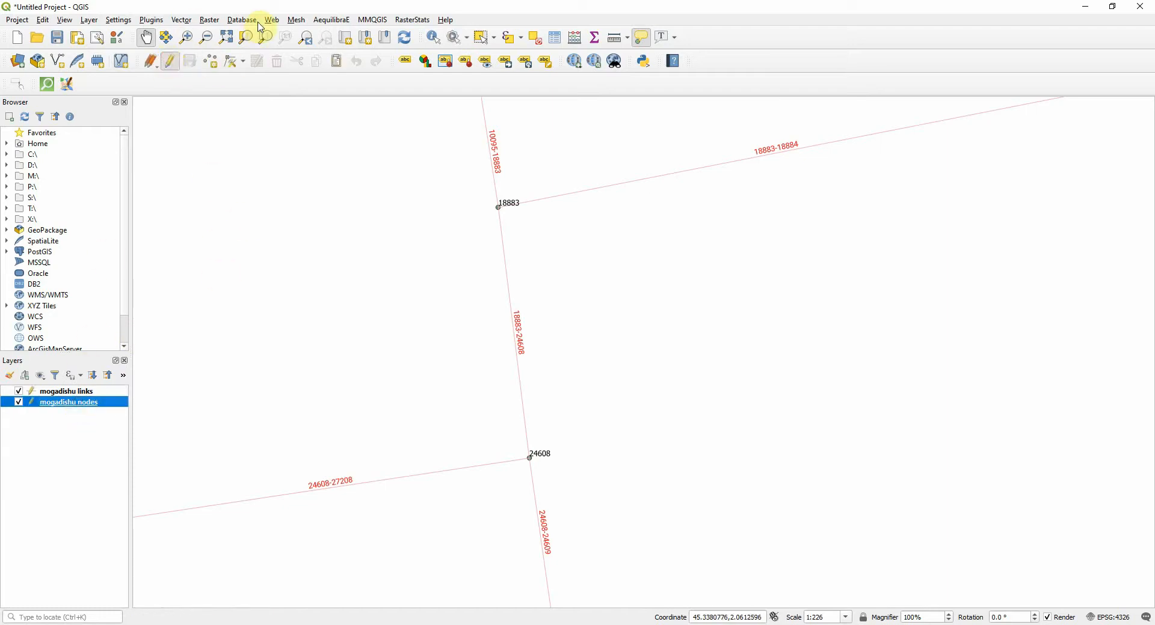
Move node 24608 off its link junction with the Vertex tool, placing it just east of the junction
scroll(559, 479, "up", 2)
scroll(352, 399, "down", 1)
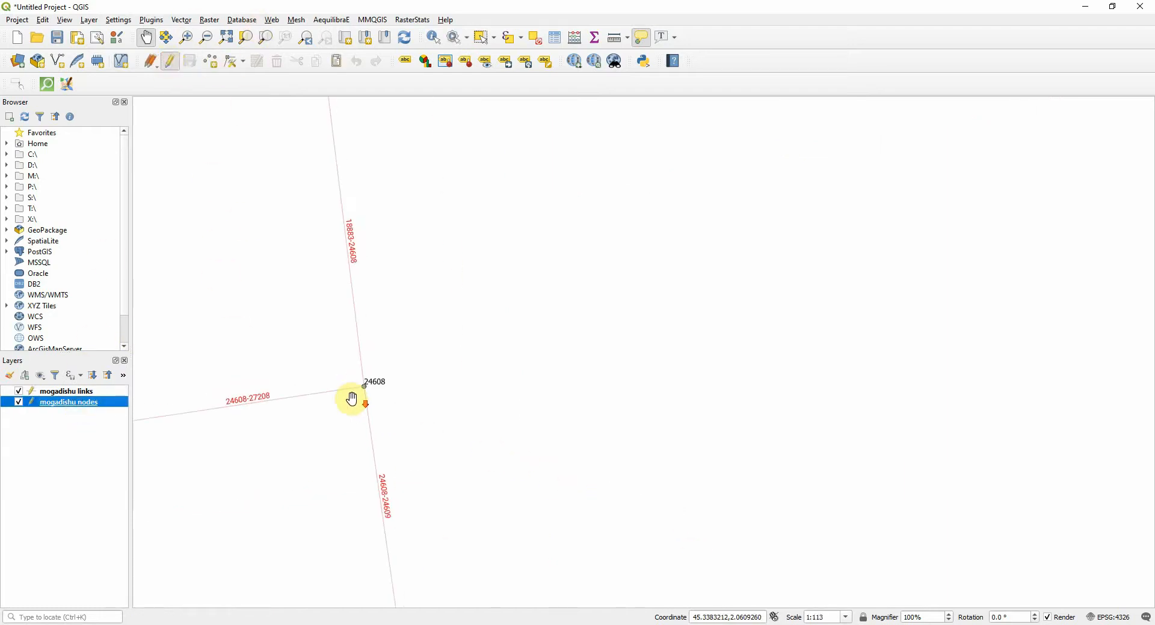
left_click_drag(309, 382, 489, 389)
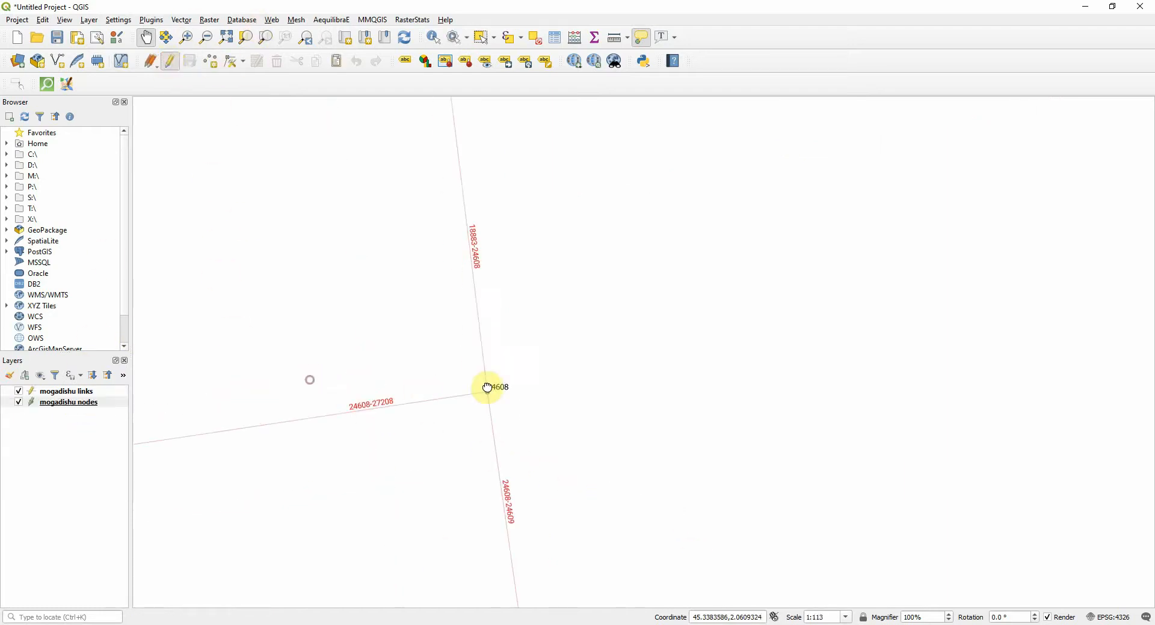
left_click(233, 63)
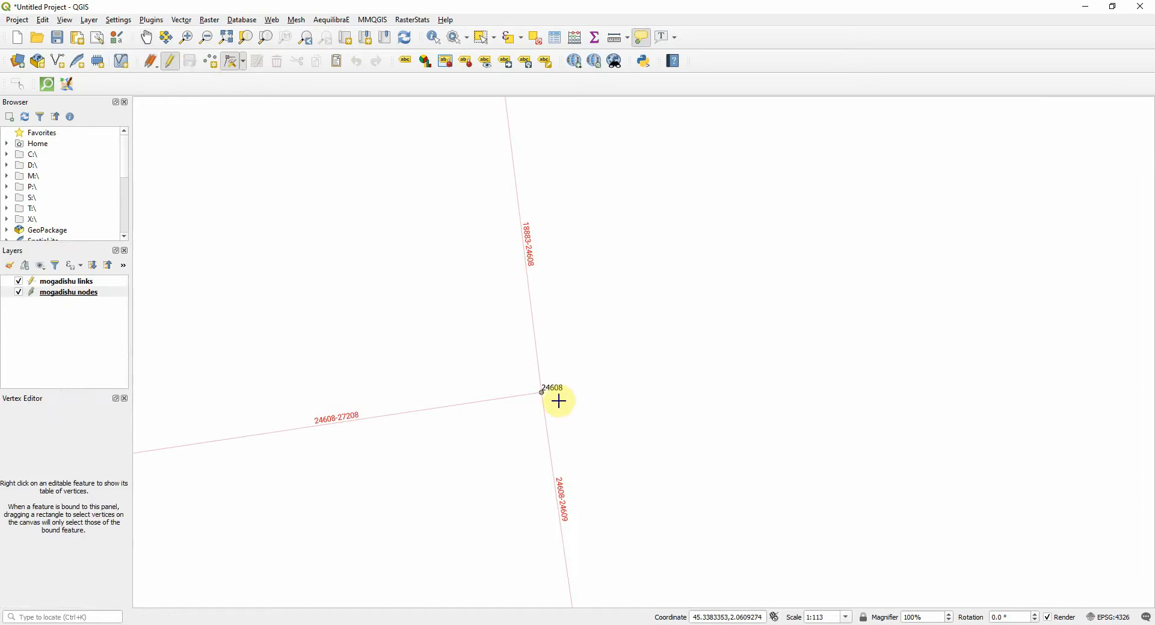
left_click(598, 371)
left_click_drag(599, 372, 532, 408)
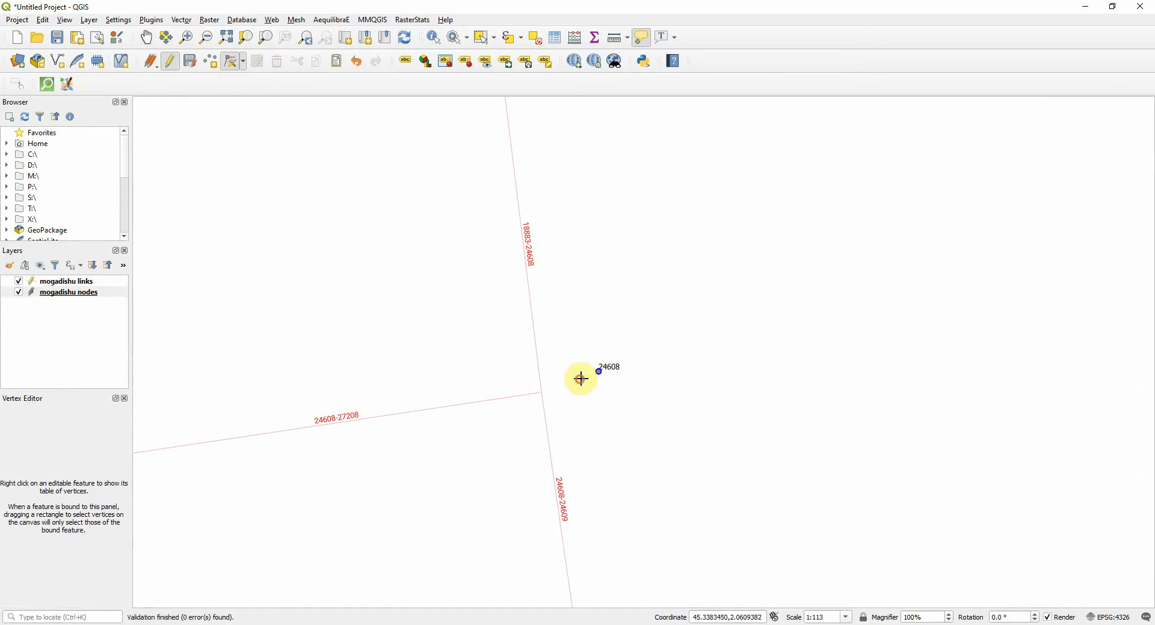
mouse_move(601, 373)
left_mouse_down()
mouse_move(563, 391)
mouse_move(606, 376)
left_mouse_up()
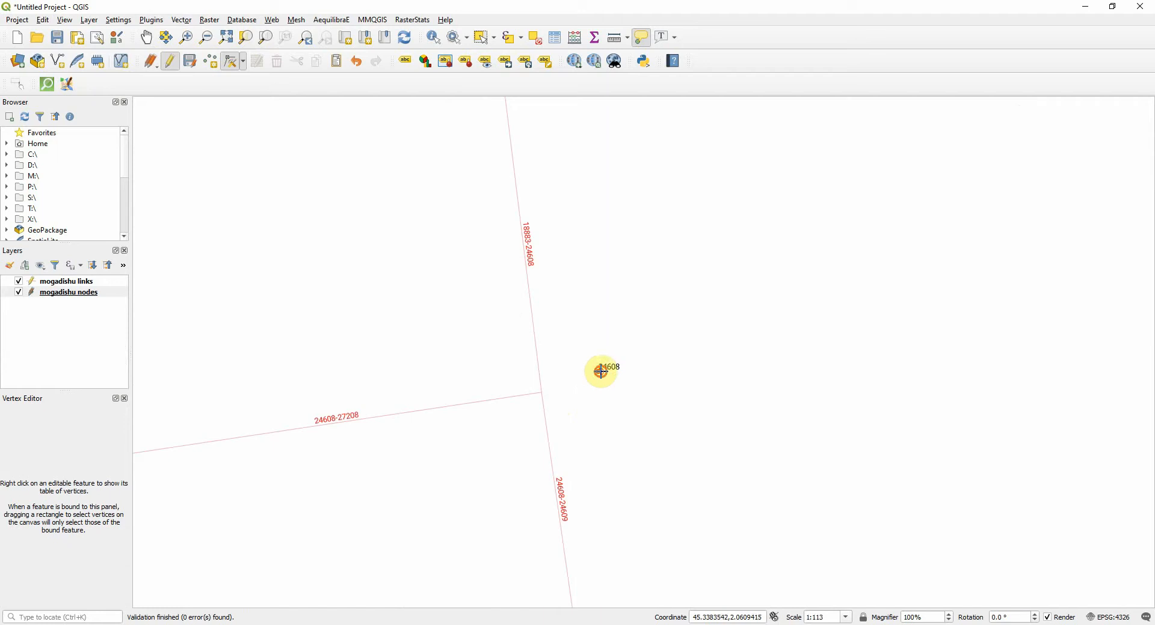
left_click(597, 373)
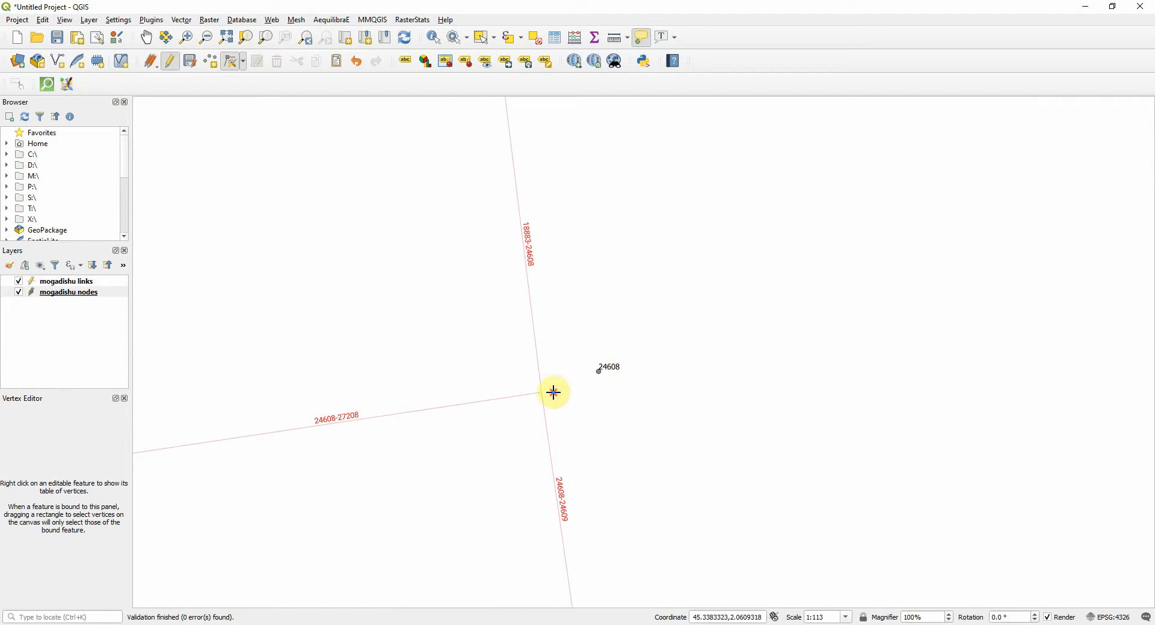
left_click(553, 392)
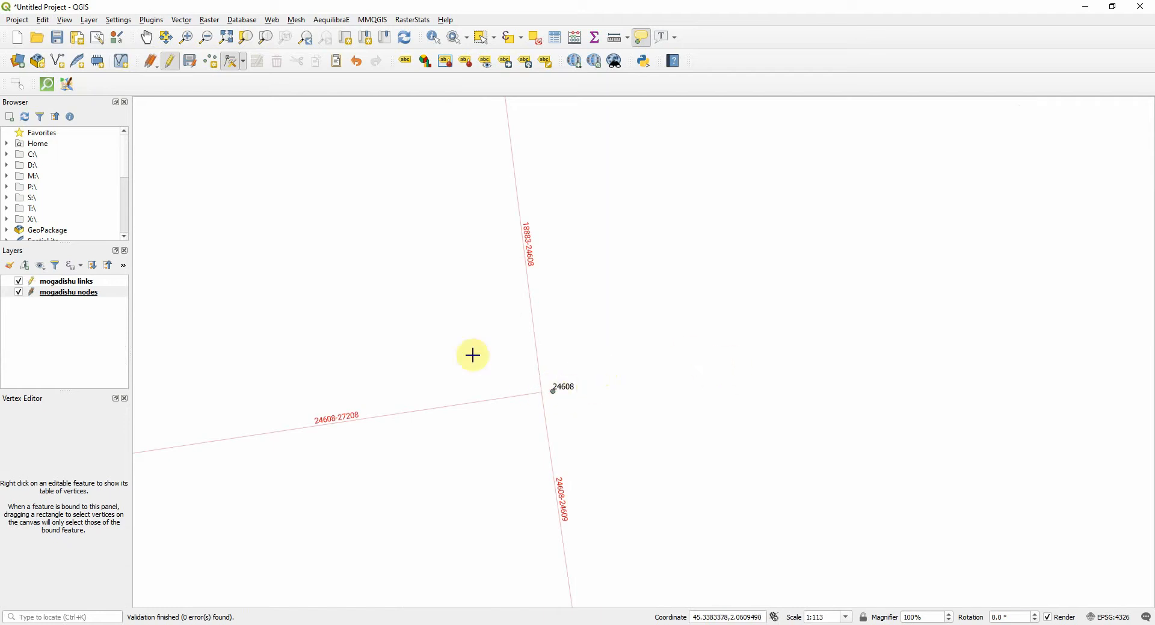
Save the edits of the mogadishu nodes layer so the relocation of node 24608 is committed
left_click(190, 63)
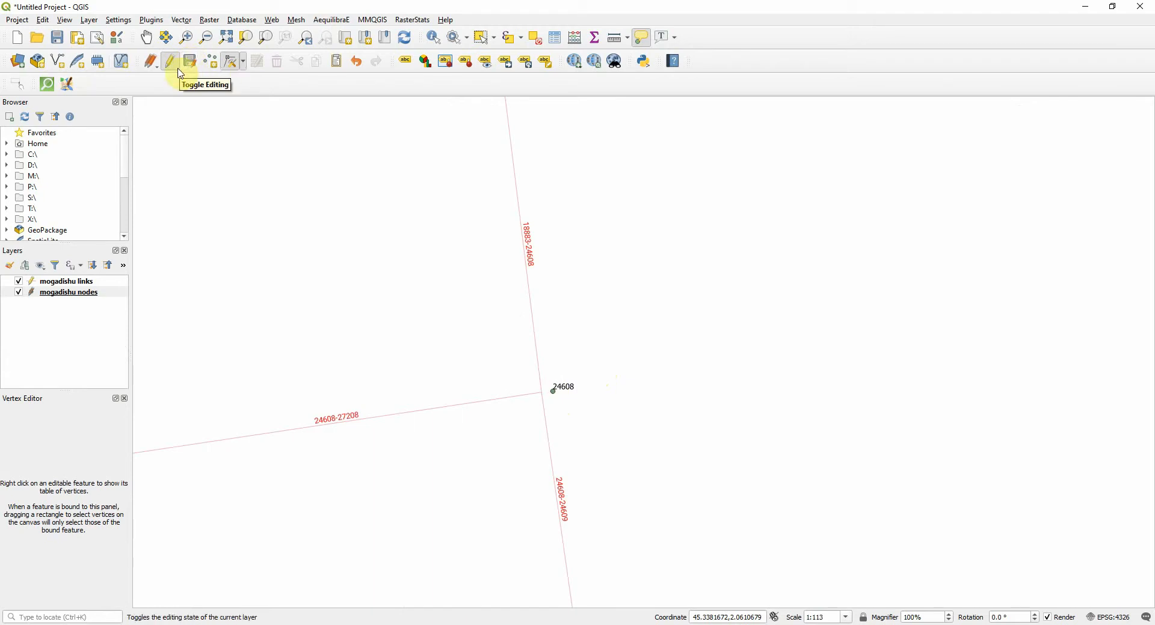
left_click(192, 68)
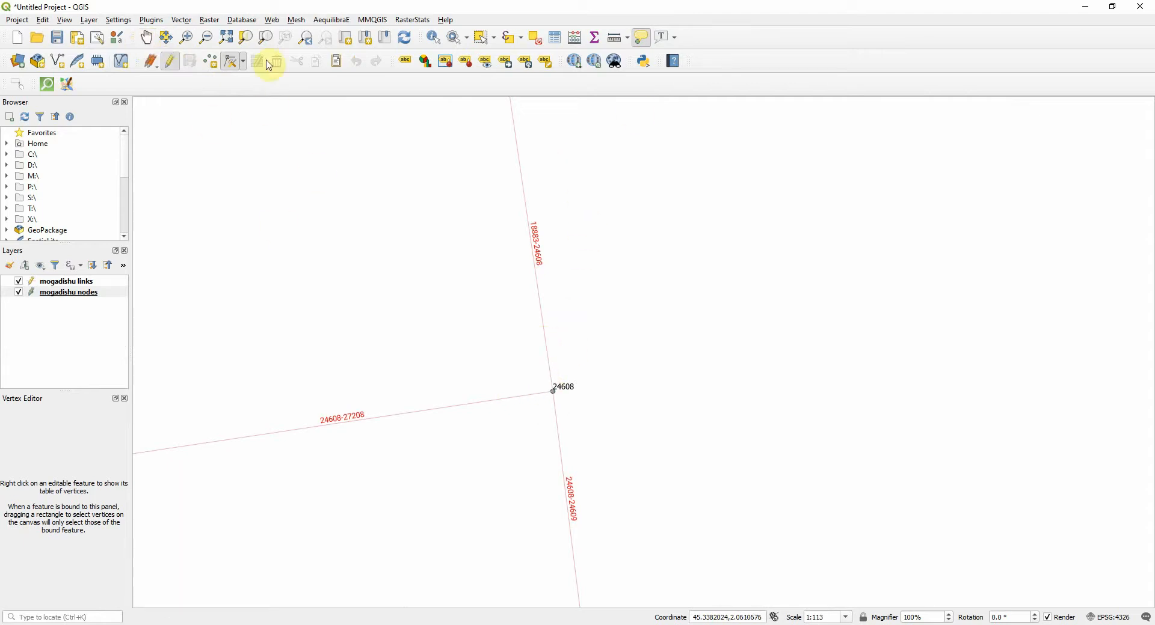
Look through the surrounding network for a dead-end node close to a junction, around nodes 18761, 18512 and 18485
left_click(152, 43)
left_click_drag(377, 249, 397, 254)
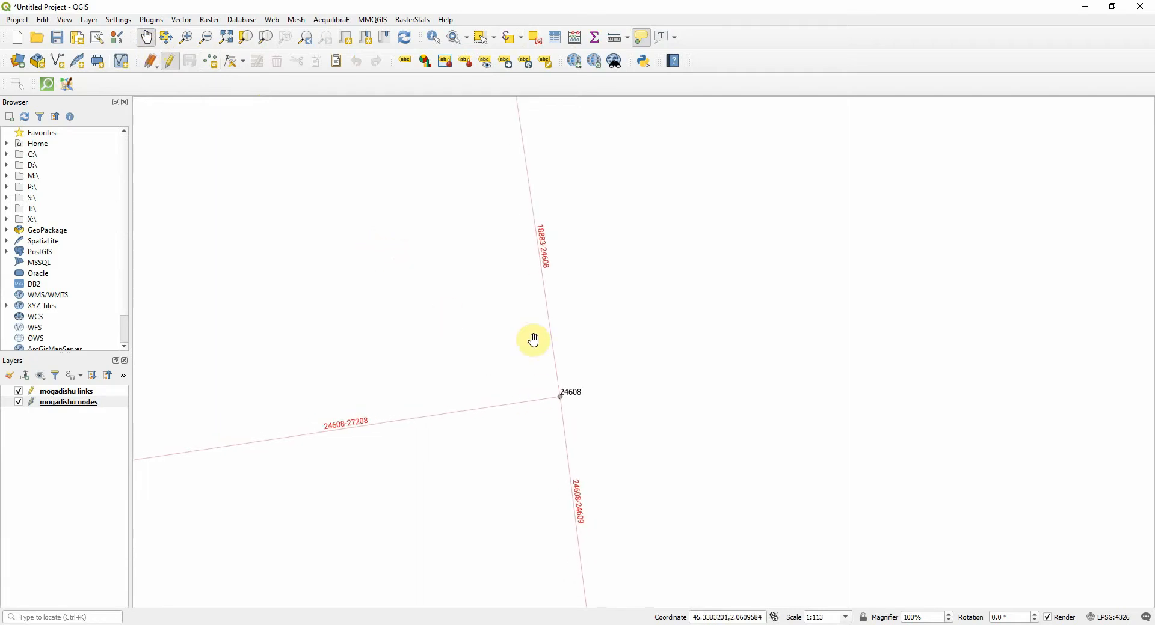
scroll(531, 338, "down", 3)
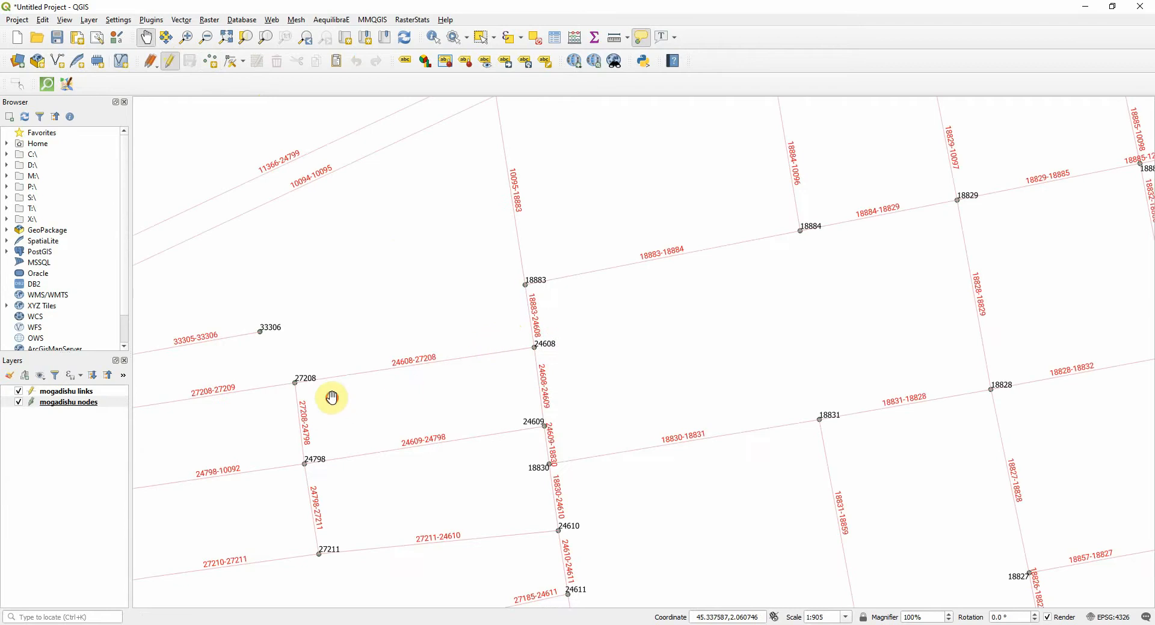
left_click_drag(349, 393, 777, 308)
left_click_drag(423, 378, 719, 371)
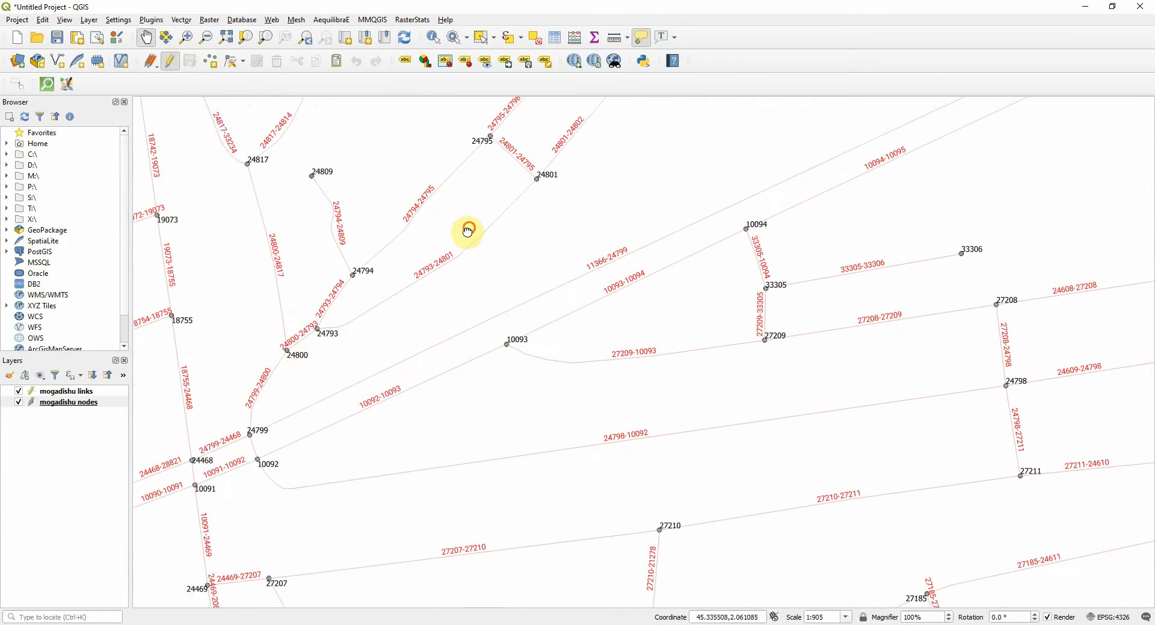
left_click_drag(469, 230, 120, 554)
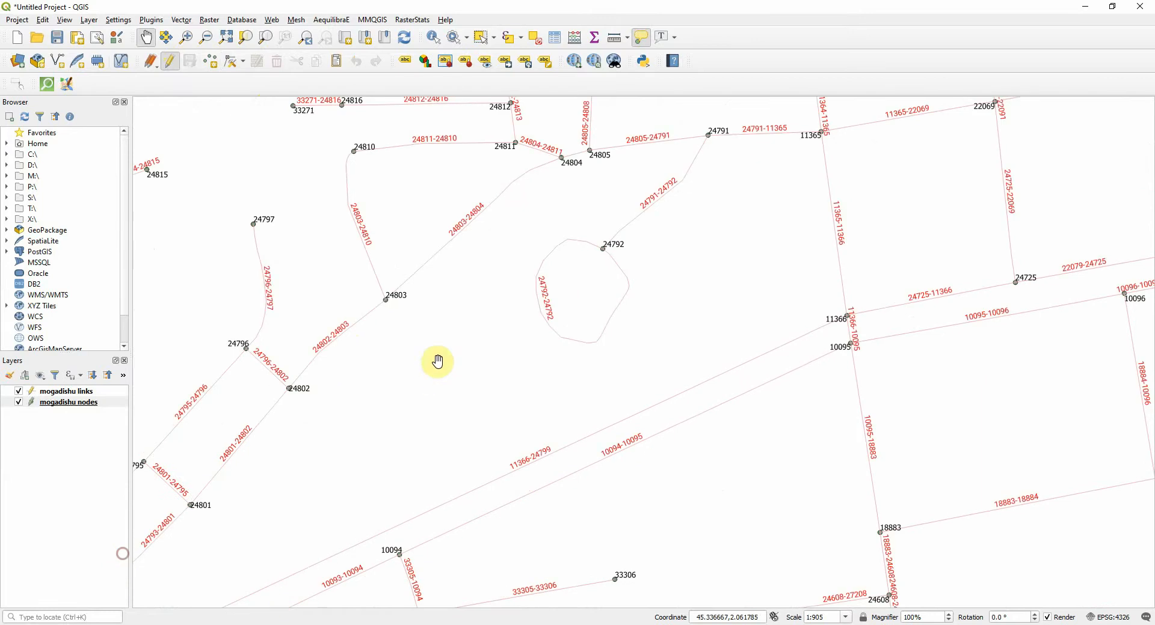
left_click_drag(410, 291, 902, 337)
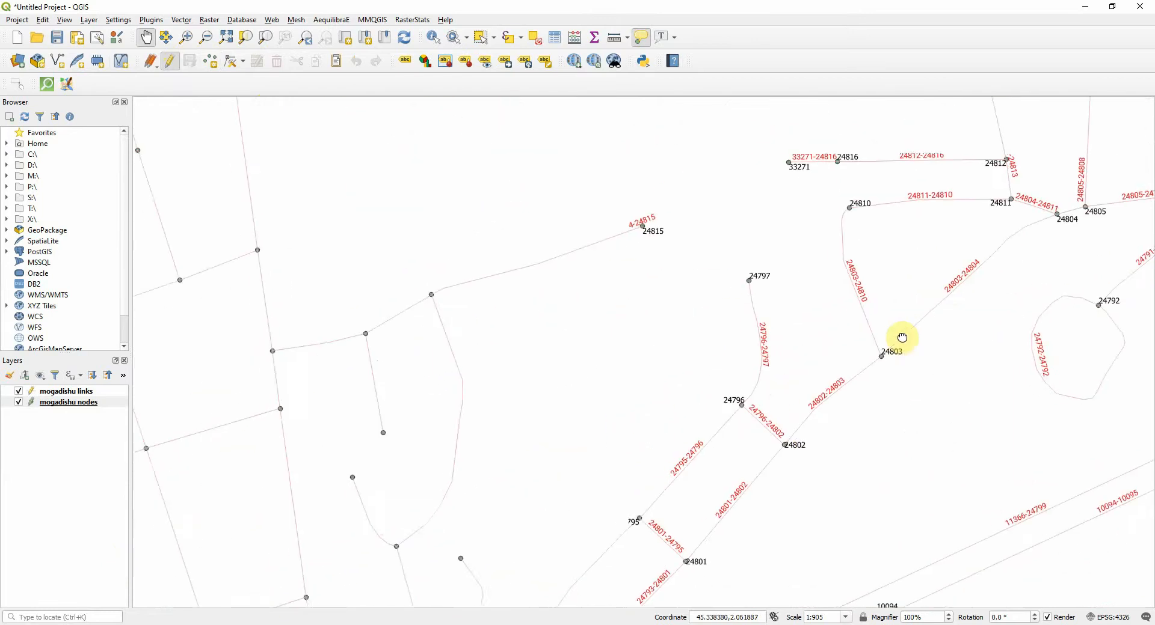
left_click_drag(436, 436, 799, 309)
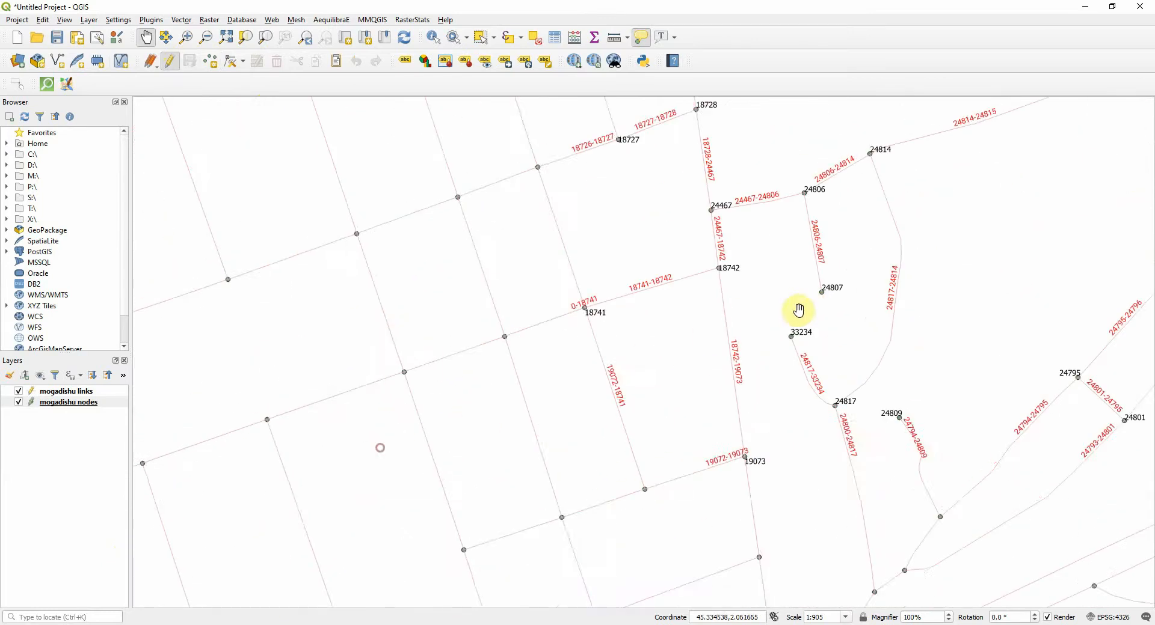
left_click_drag(485, 438, 523, 201)
left_click_drag(655, 448, 782, 154)
left_click_drag(654, 433, 654, 276)
left_click_drag(259, 392, 801, 235)
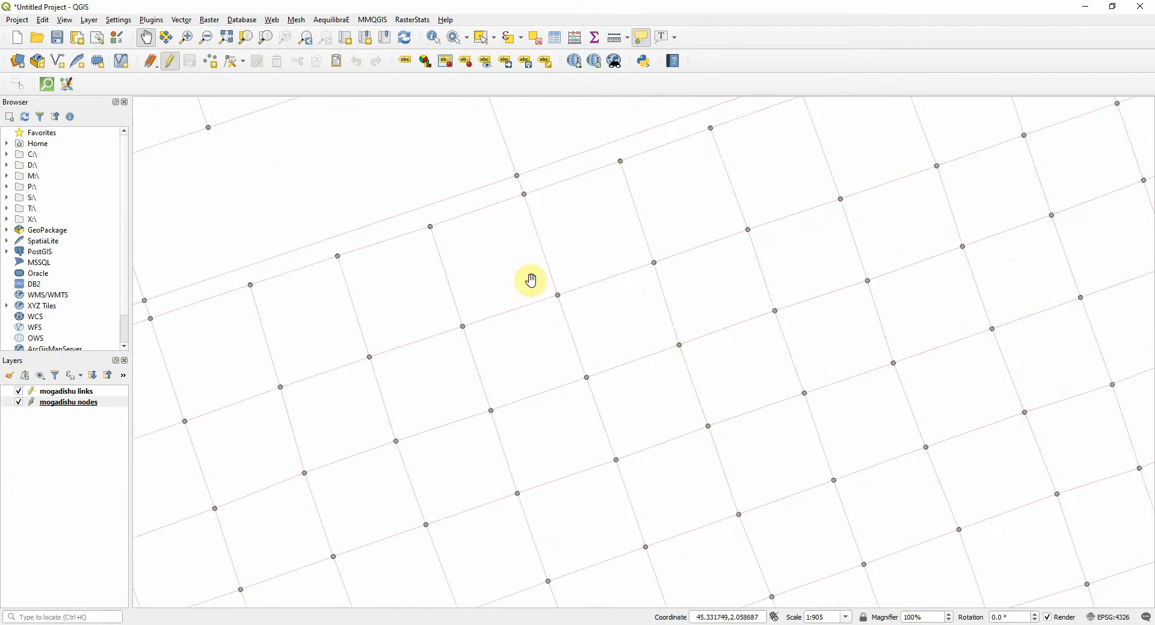
left_click_drag(168, 345, 673, 300)
scroll(283, 405, "down", 3)
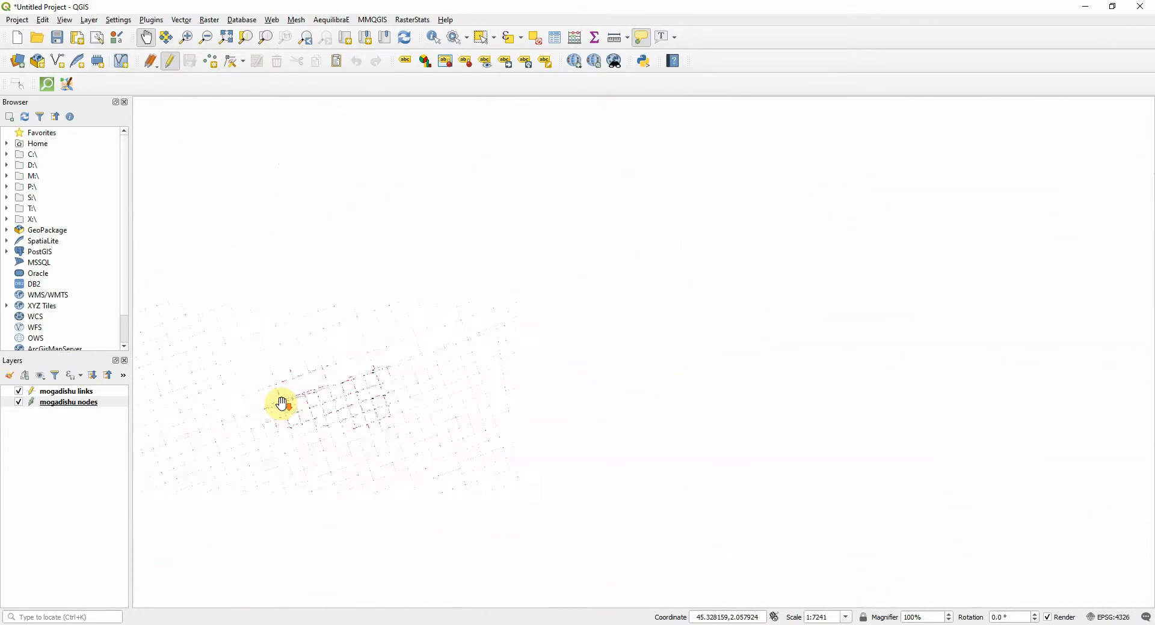
left_click_drag(235, 296, 604, 372)
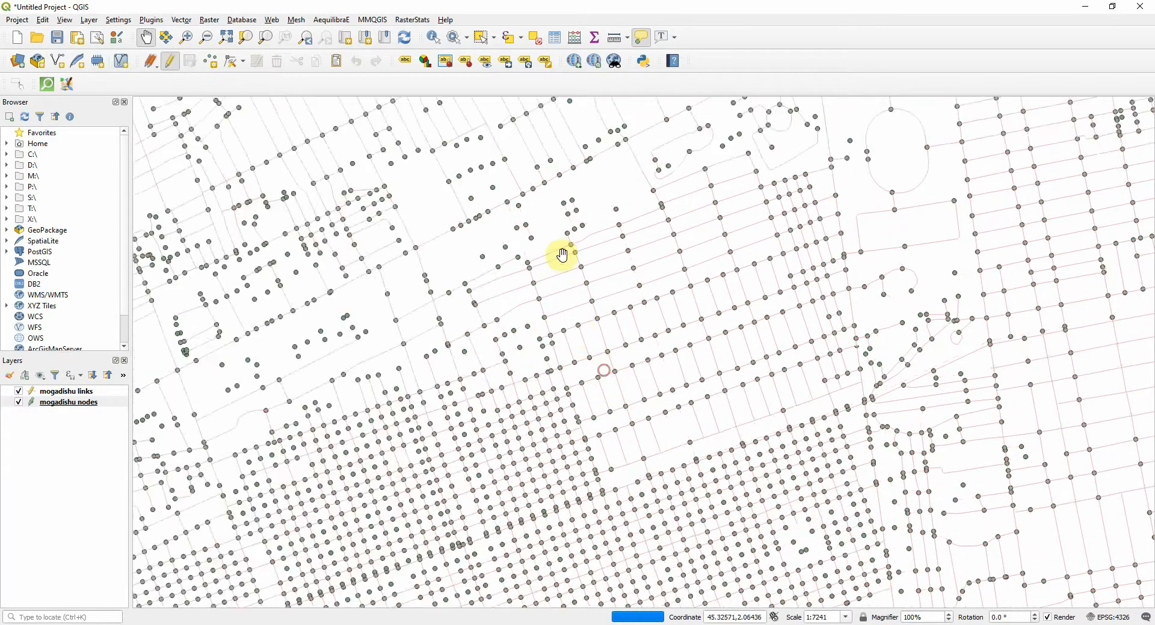
scroll(521, 260, "up", 3)
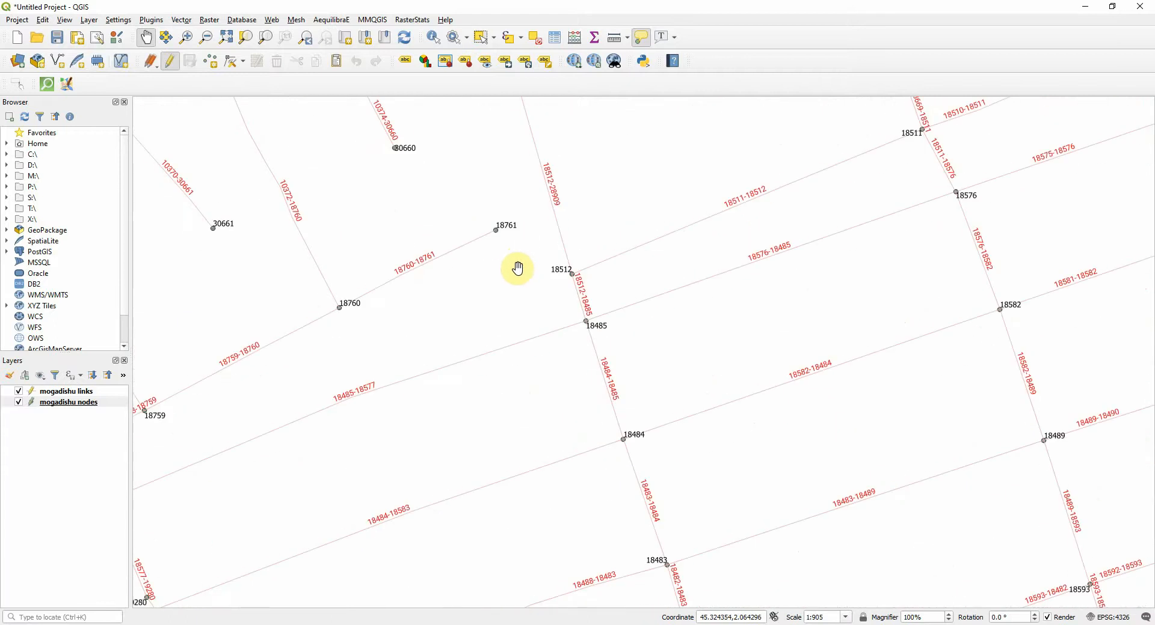
scroll(520, 266, "up", 1)
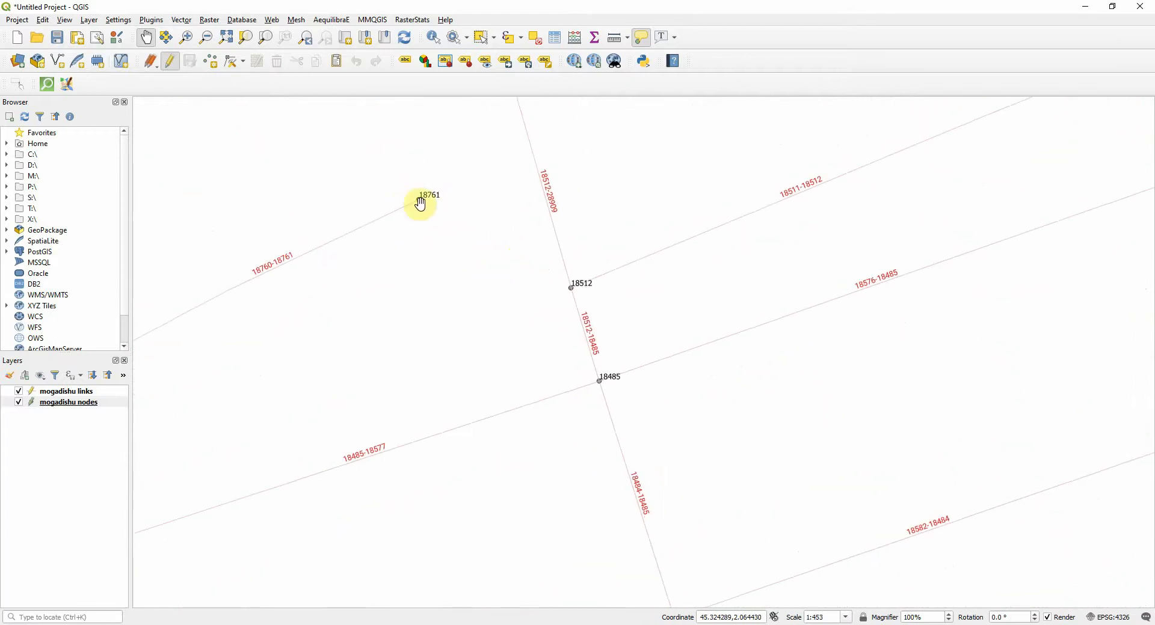
left_click_drag(433, 200, 405, 226)
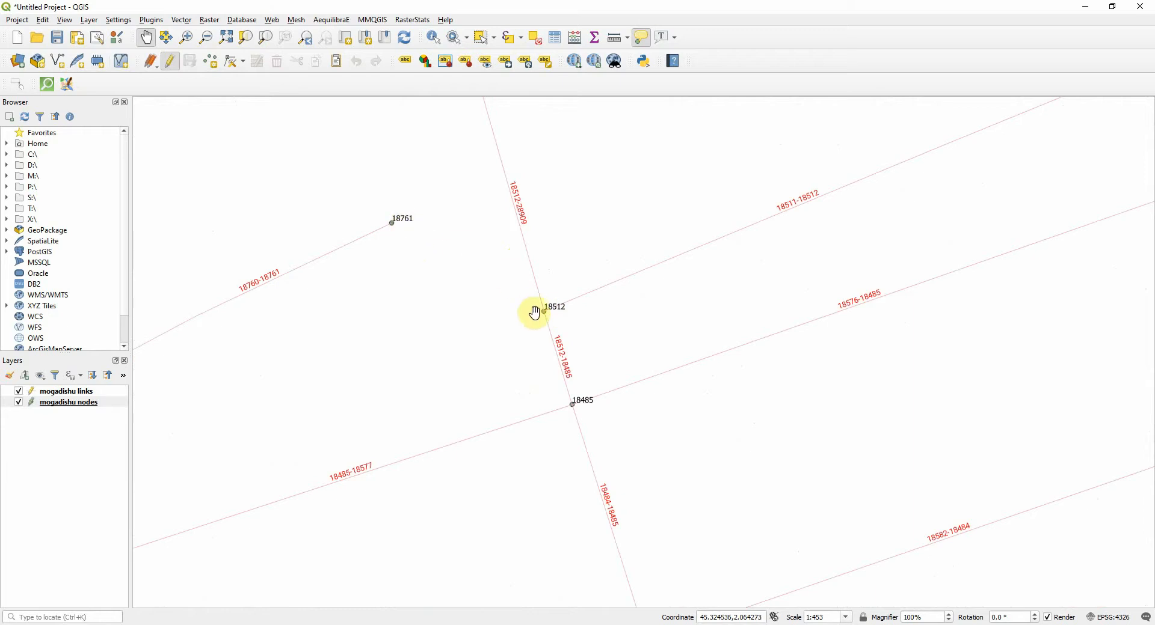
left_click_drag(407, 245, 478, 270)
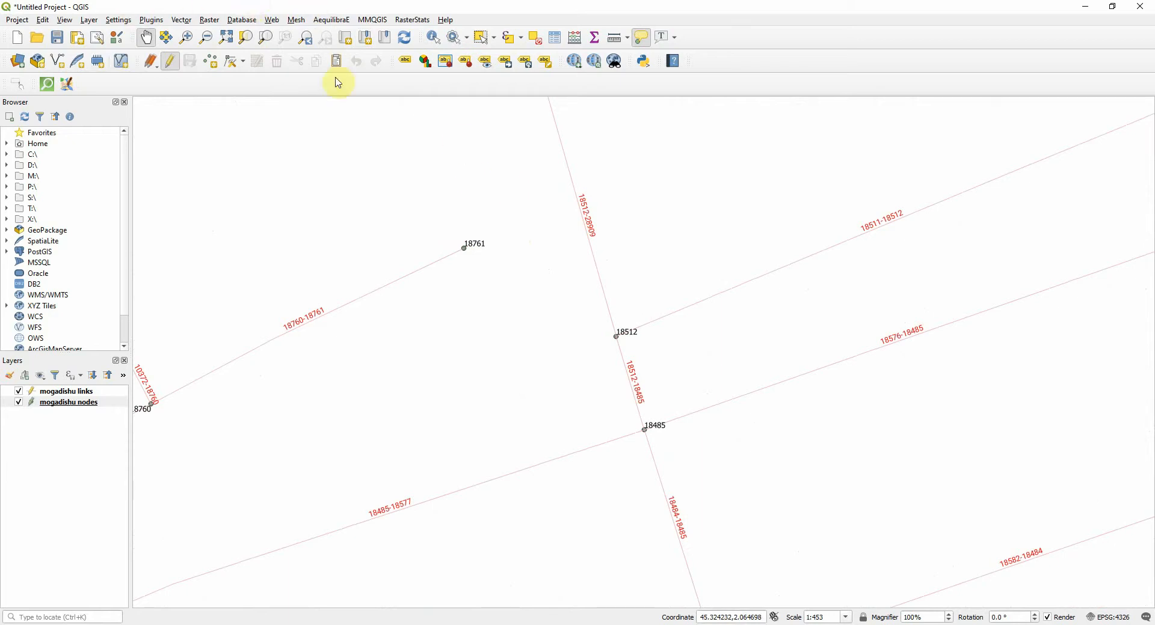
Move node 18761 of the mogadishu nodes layer beside junction node 18512 with the Vertex tool
left_click(84, 403)
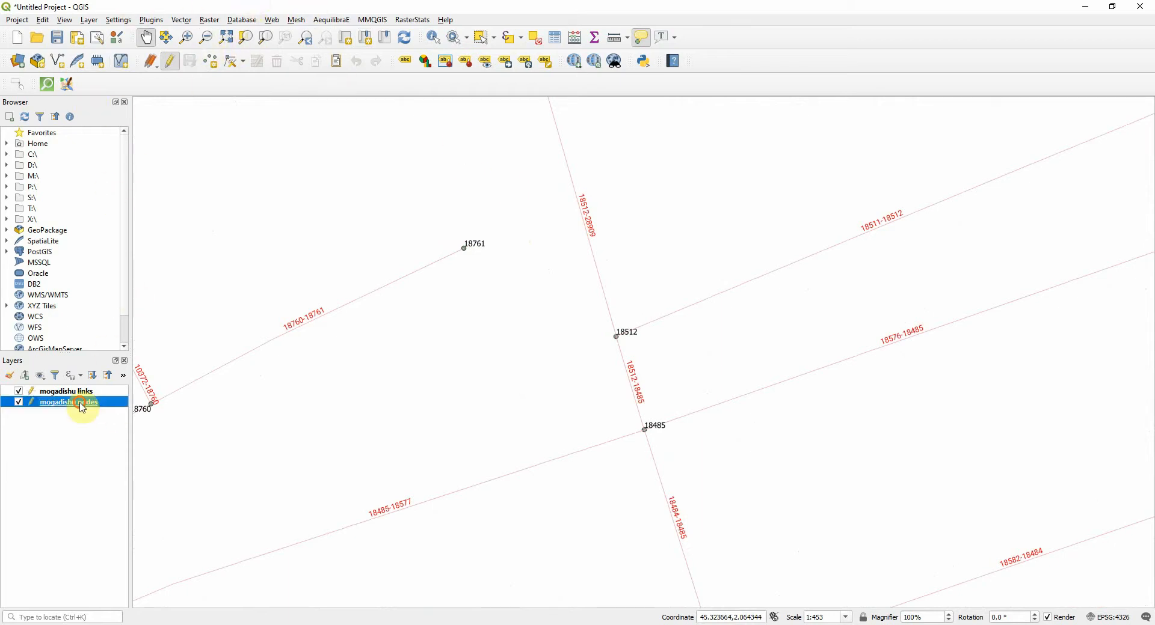
left_click(230, 63)
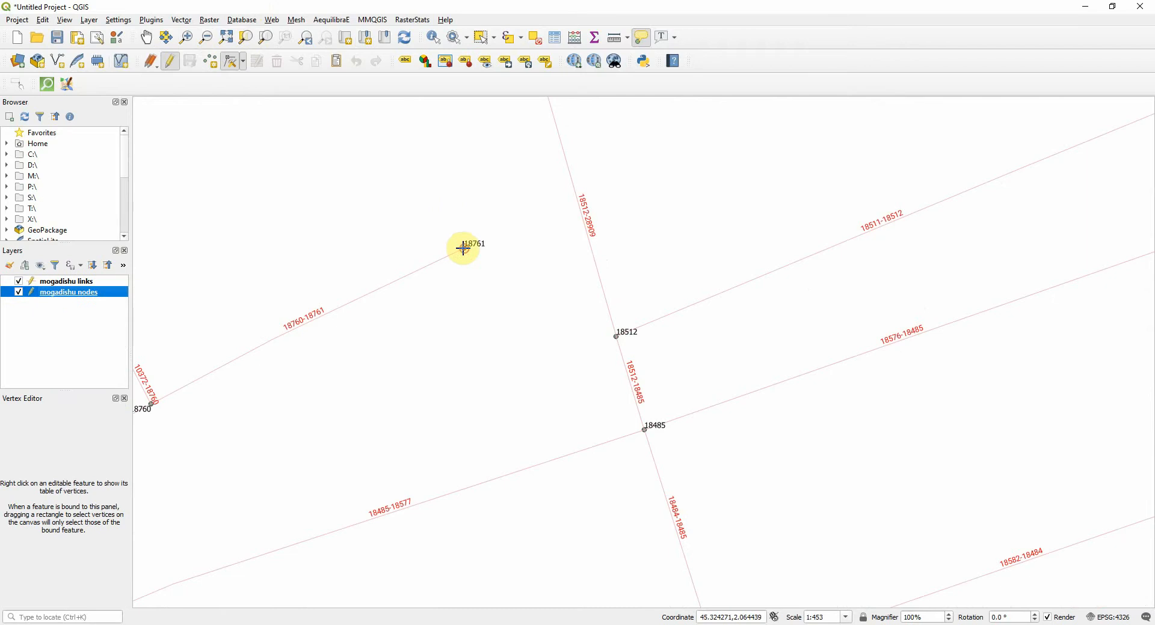
left_click(612, 338)
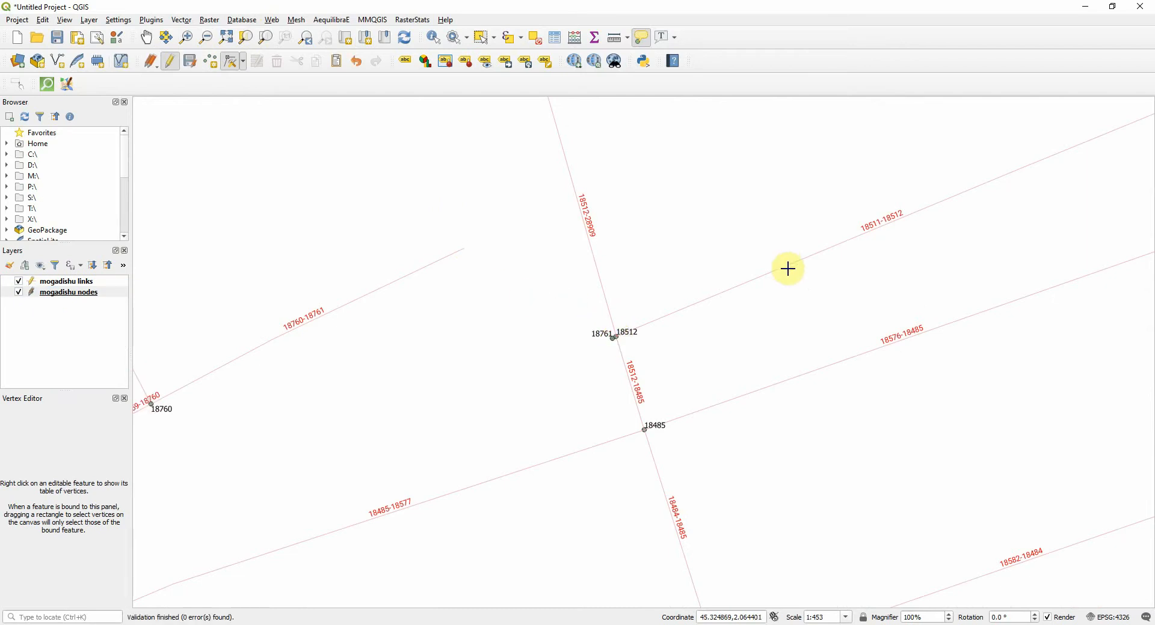
scroll(613, 354, "up", 1)
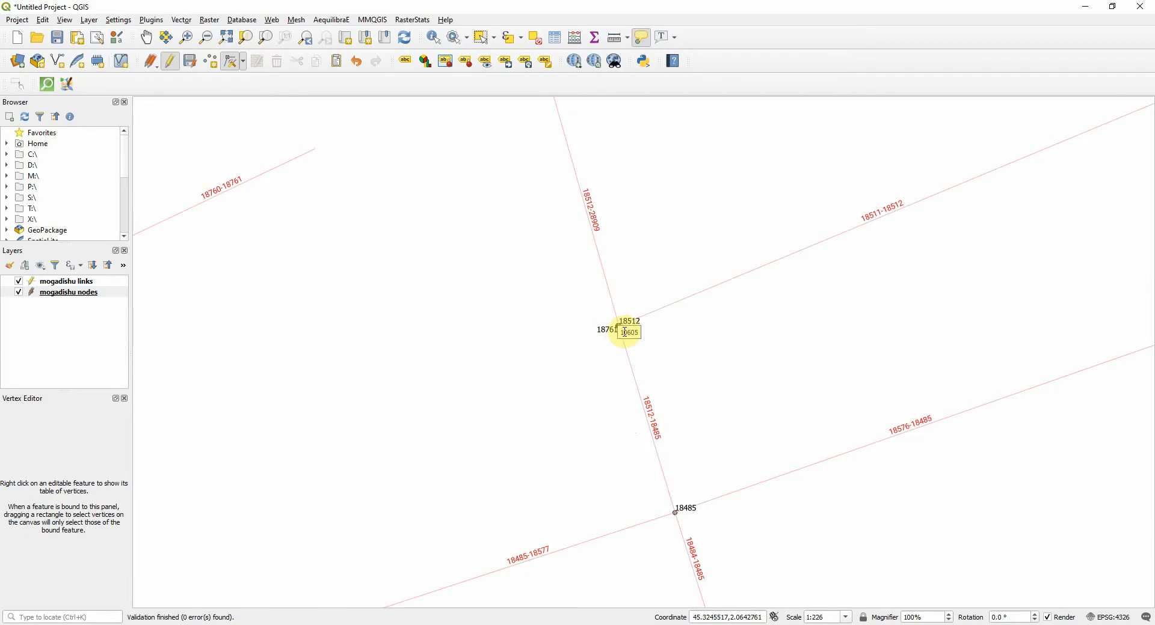
scroll(620, 325, "up", 5)
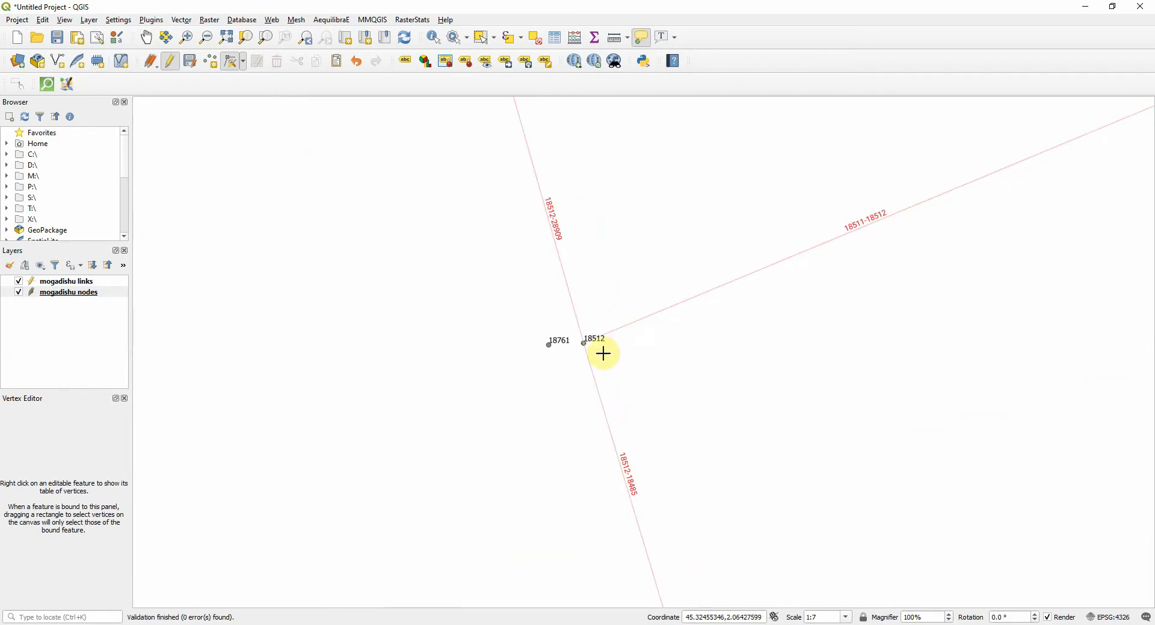
Enable project snapping to vertices on all layers with a 12 px tolerance
left_click(18, 20)
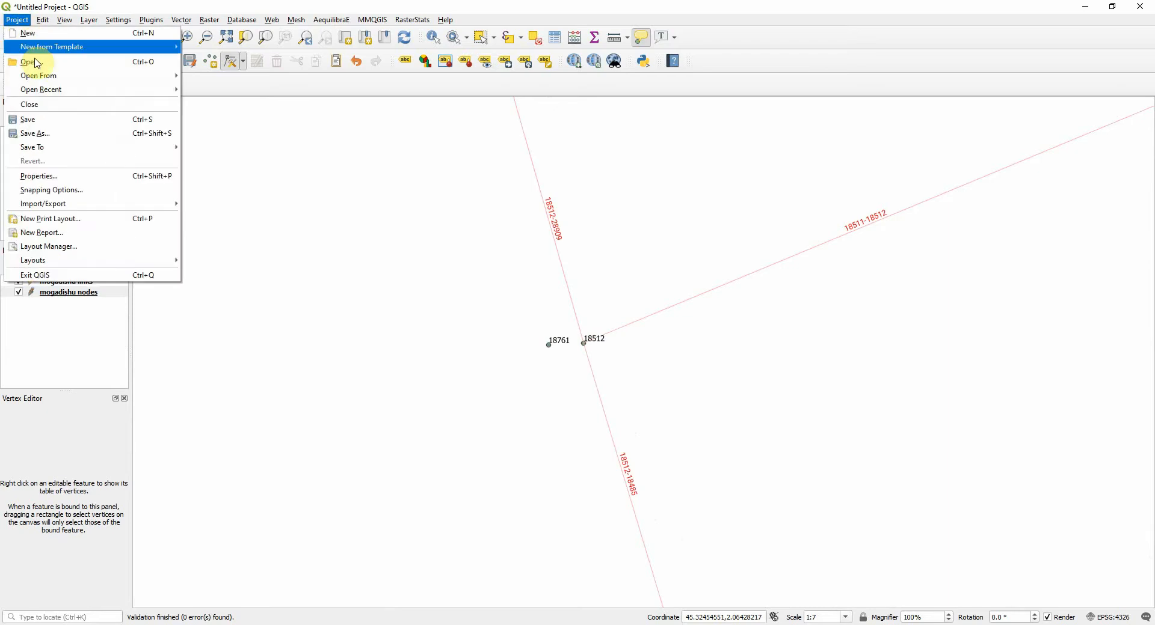
left_click(69, 190)
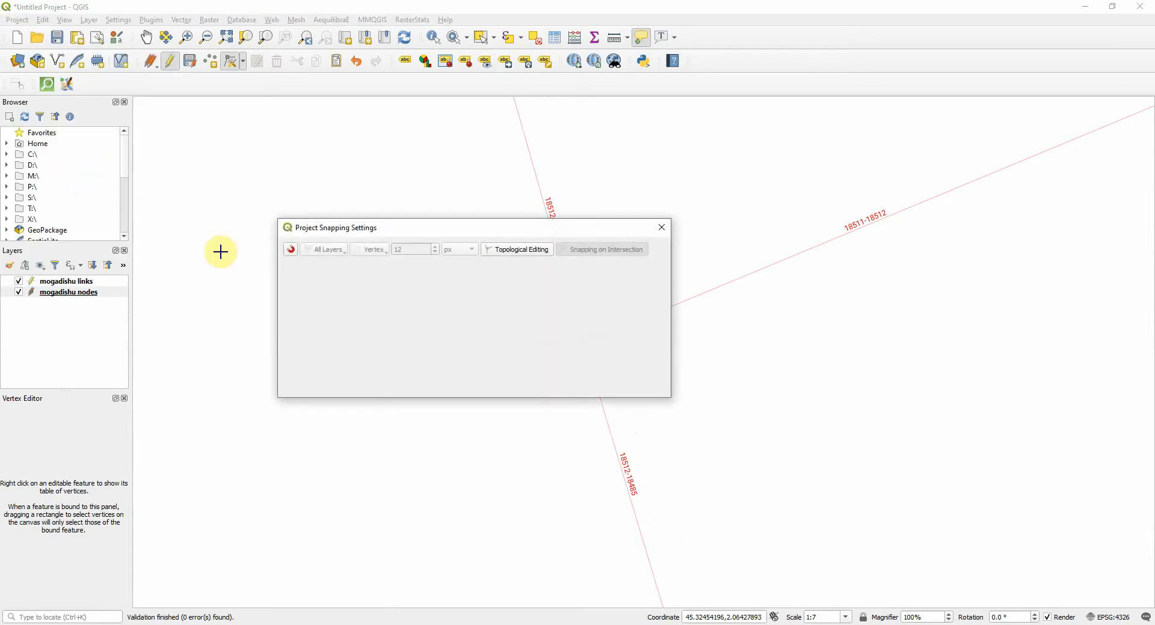
left_click(288, 252)
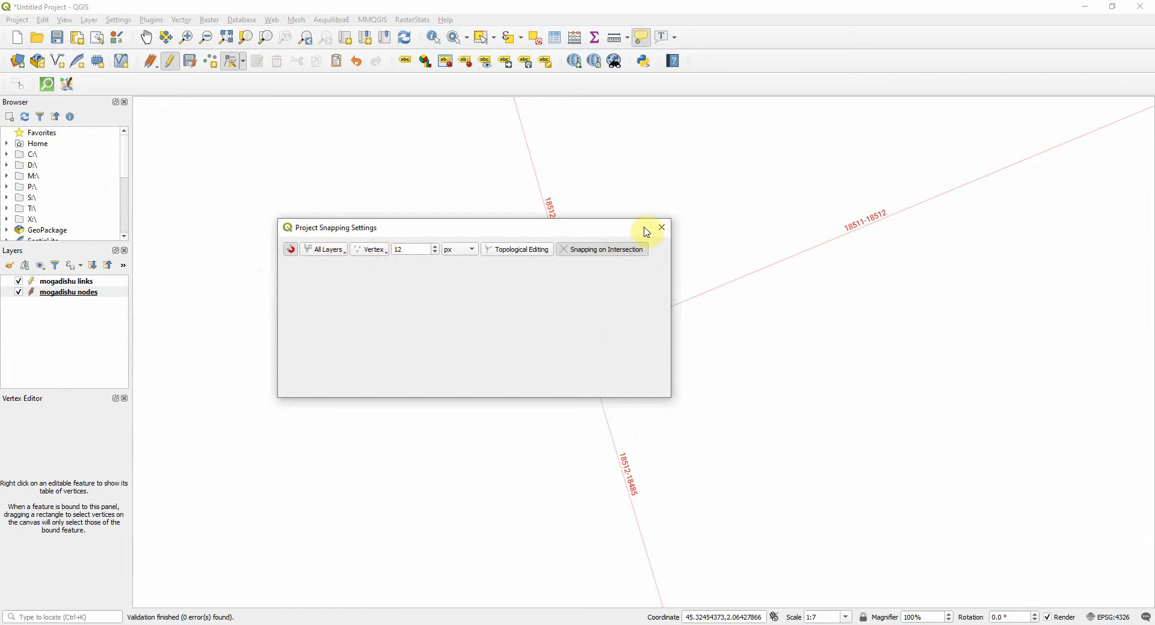
left_click(662, 229)
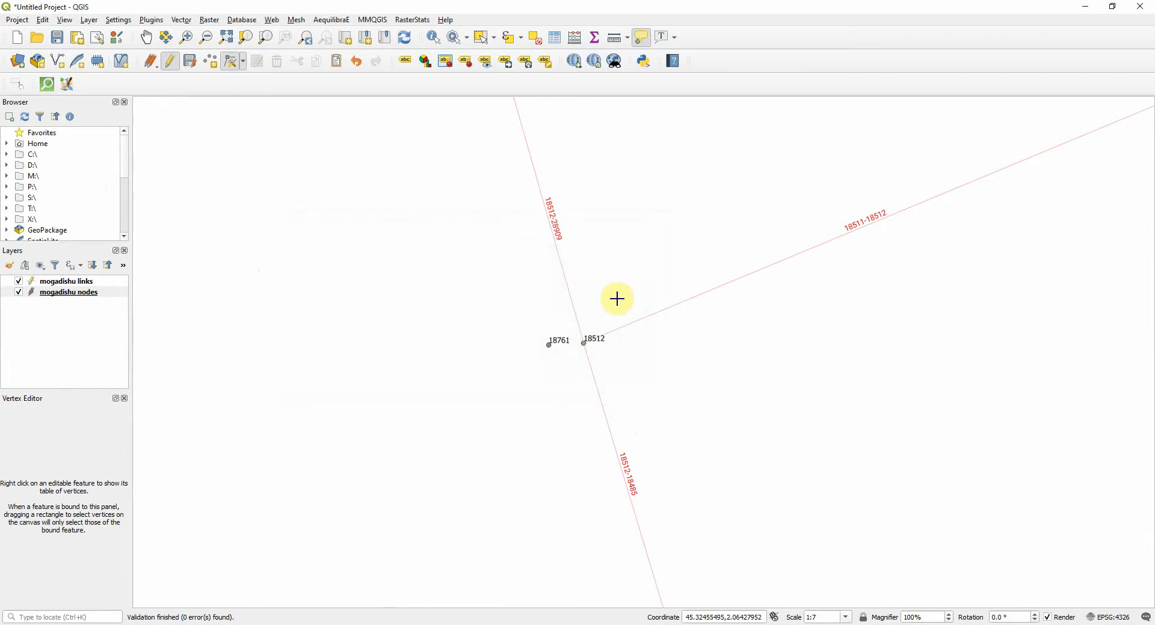
Snap node 18761 exactly onto node 18512 and save the mogadishu nodes layer edits
left_click(581, 344)
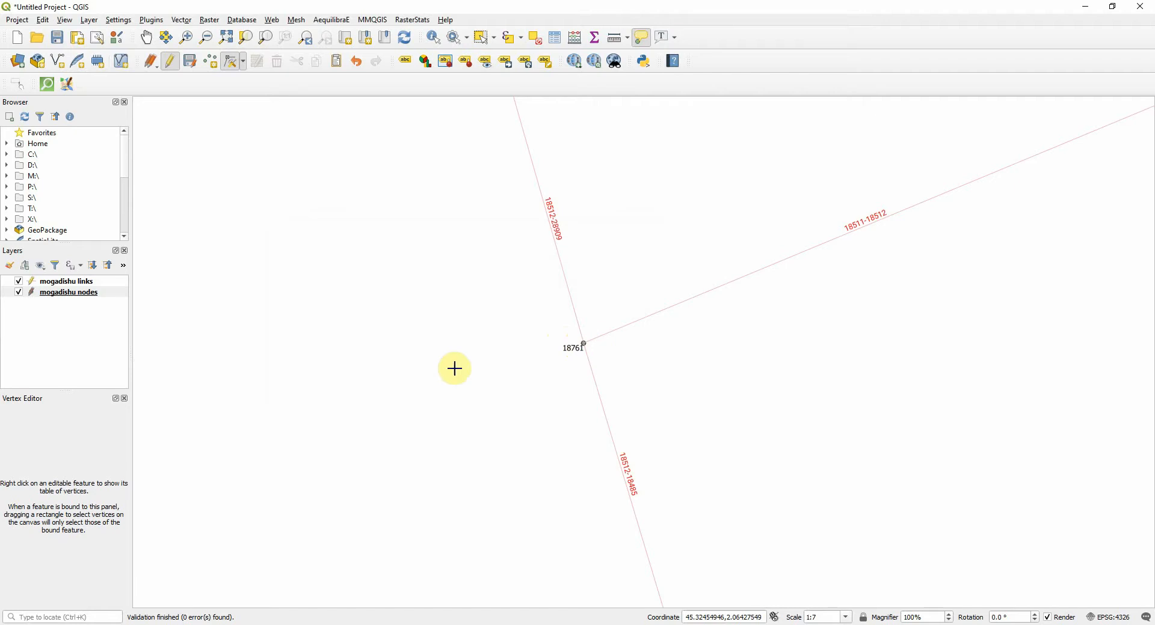
scroll(294, 419, "down", 1)
scroll(291, 419, "down", 2)
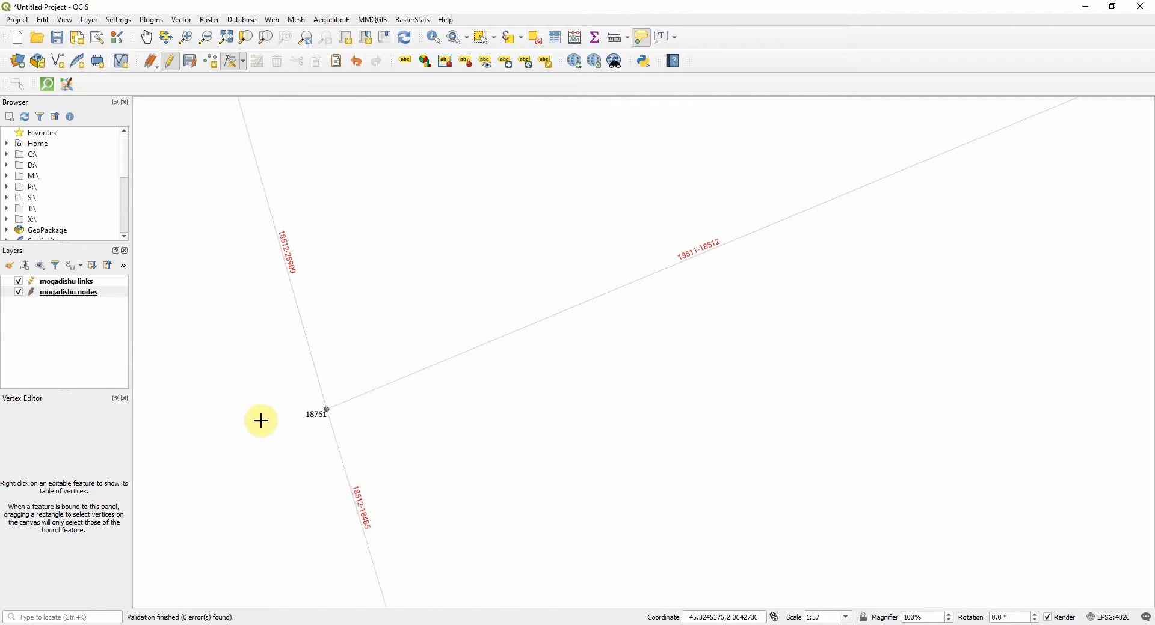
scroll(261, 421, "down", 1)
left_click_drag(245, 407, 619, 370)
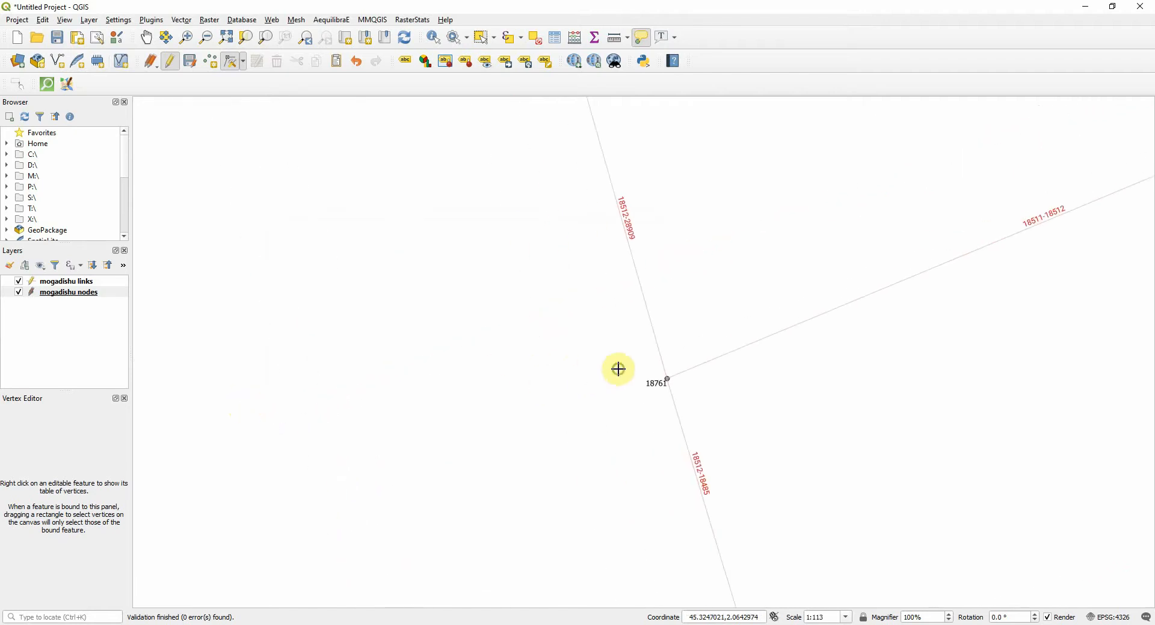
scroll(481, 362, "down", 1)
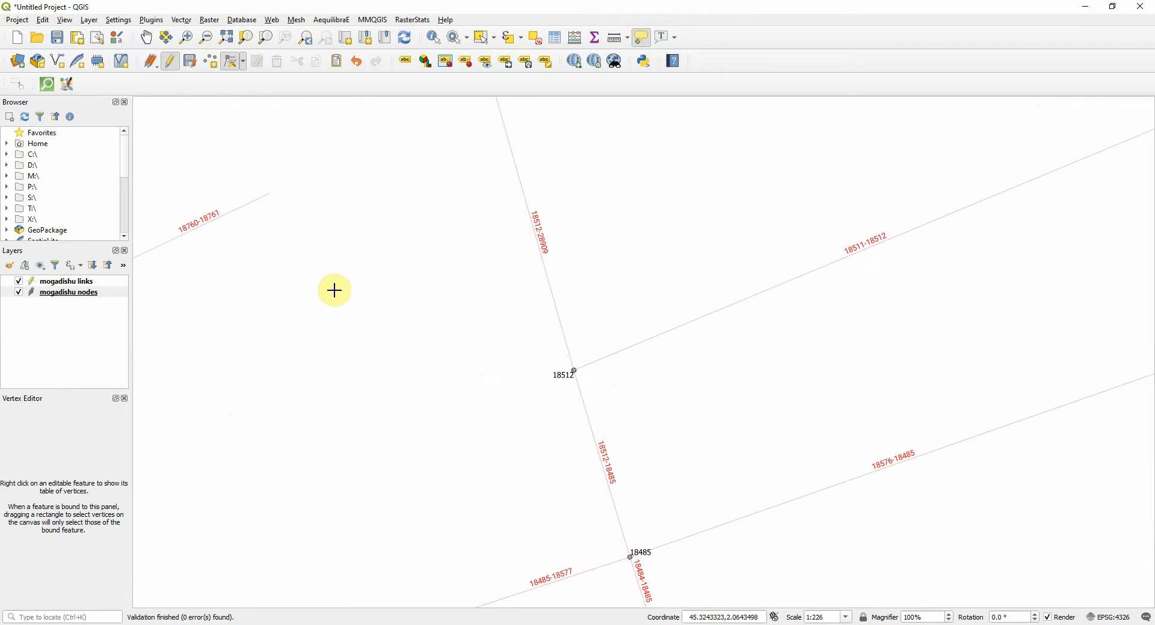
left_click_drag(347, 295, 456, 303)
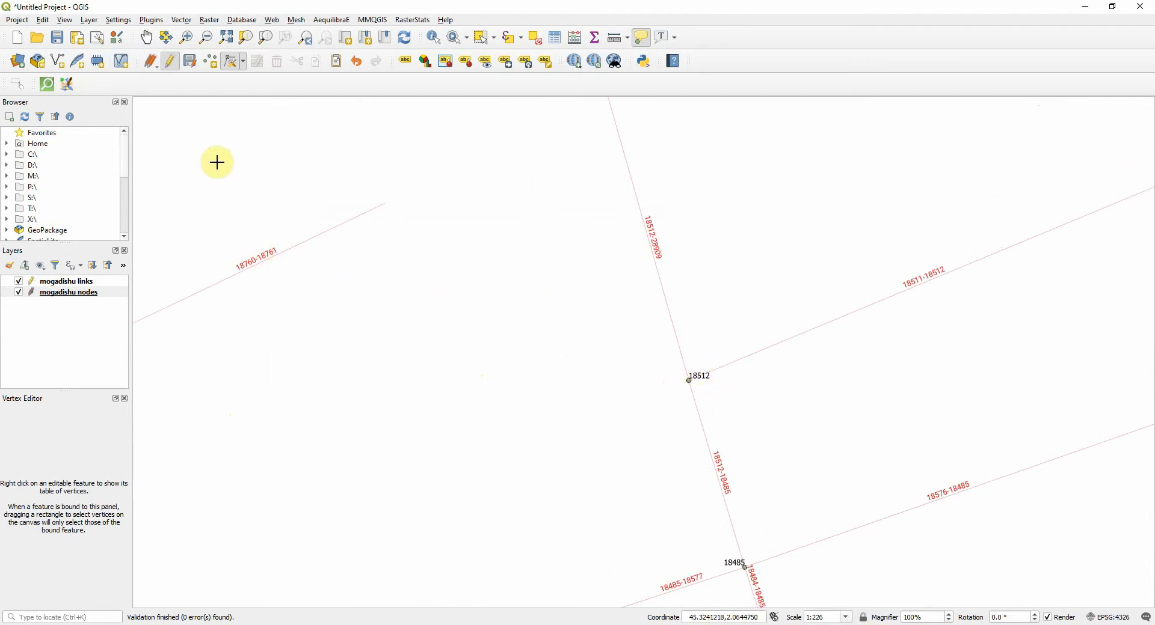
left_click(191, 62)
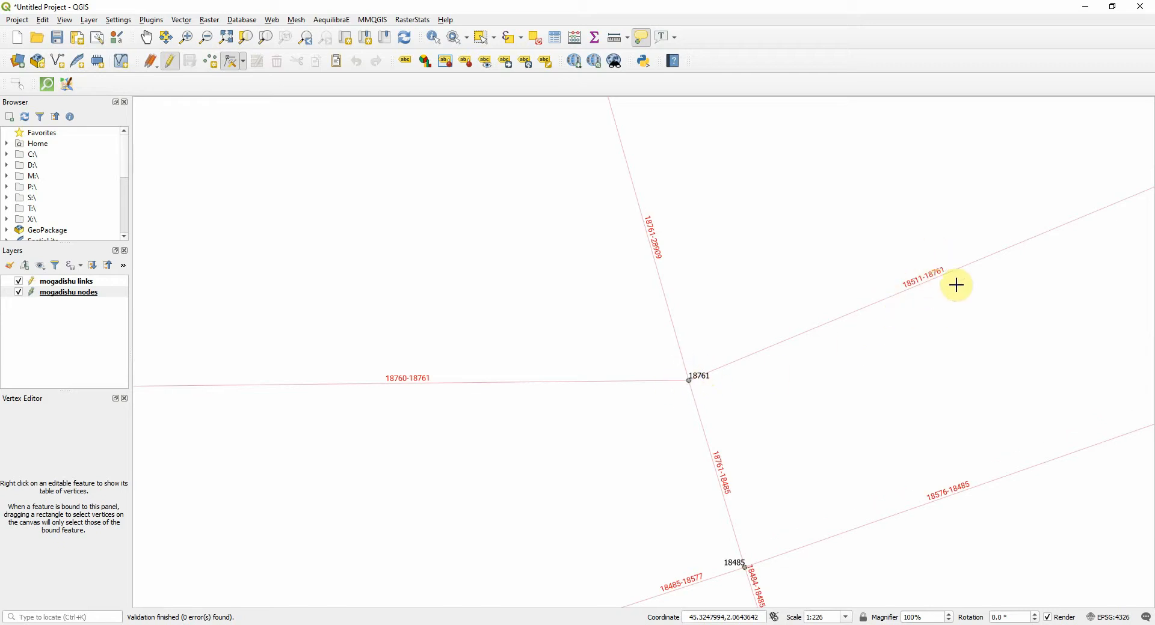
Move dead-end node 30660 onto node 18761 with the Vertex tool and save the nodes layer edits
scroll(464, 487, "down", 2)
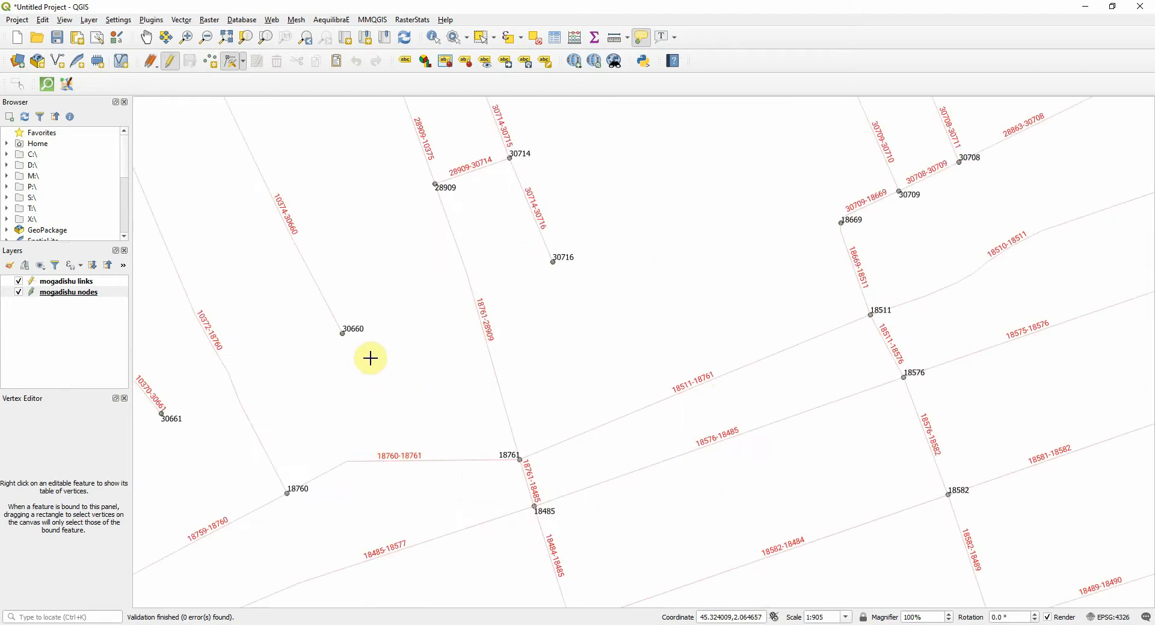
scroll(350, 366, "up", 1)
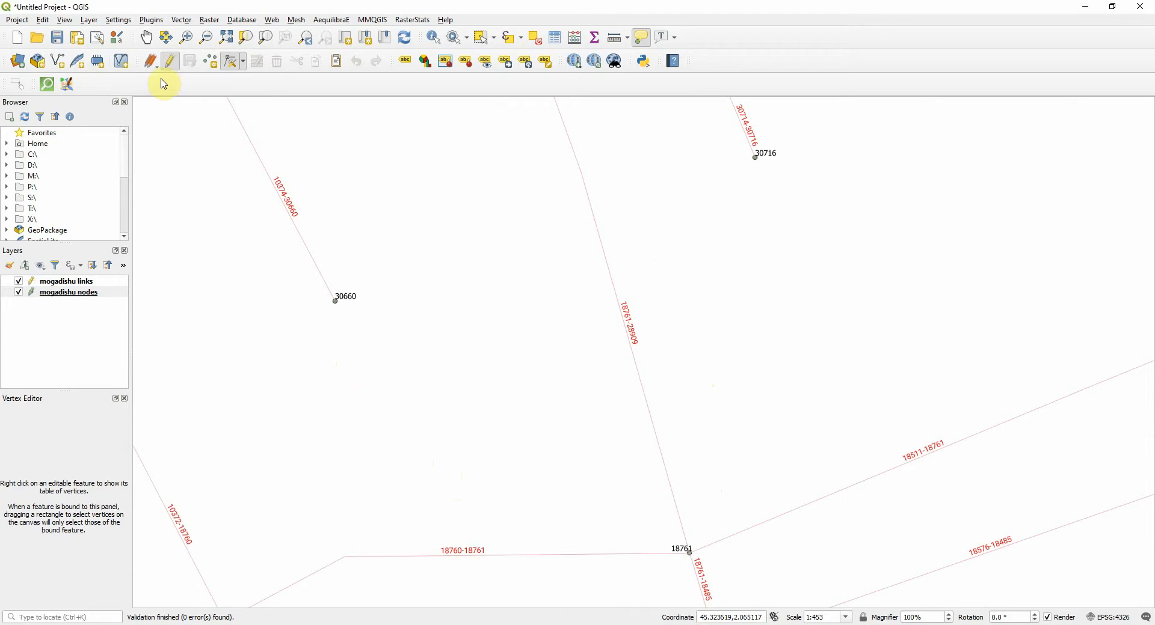
left_click(231, 61)
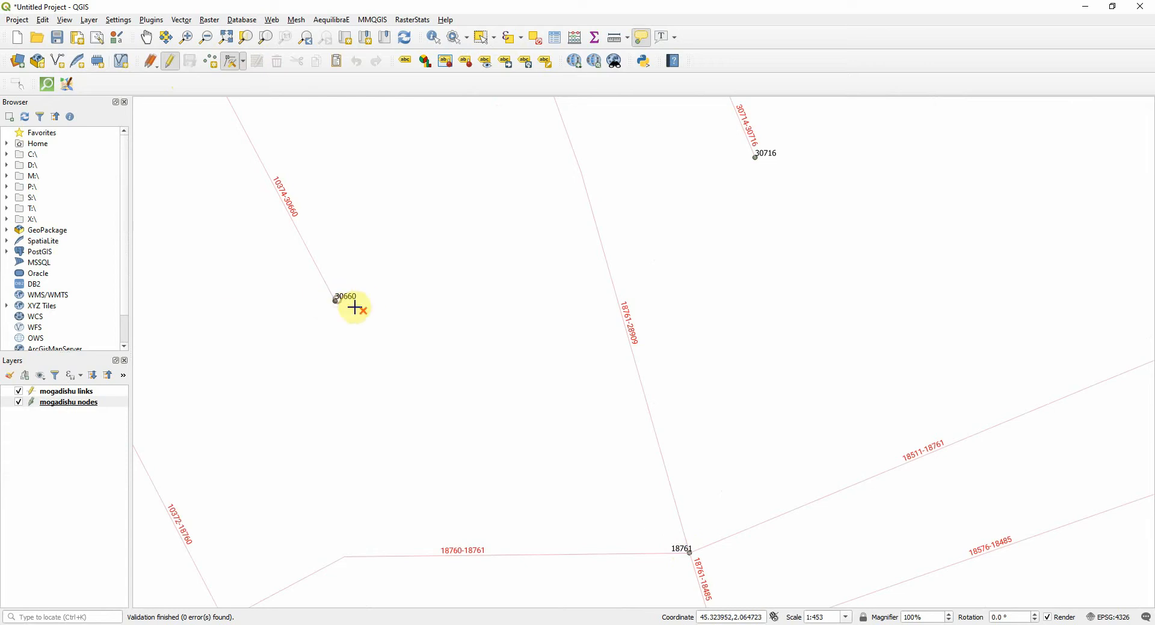
left_click(691, 551)
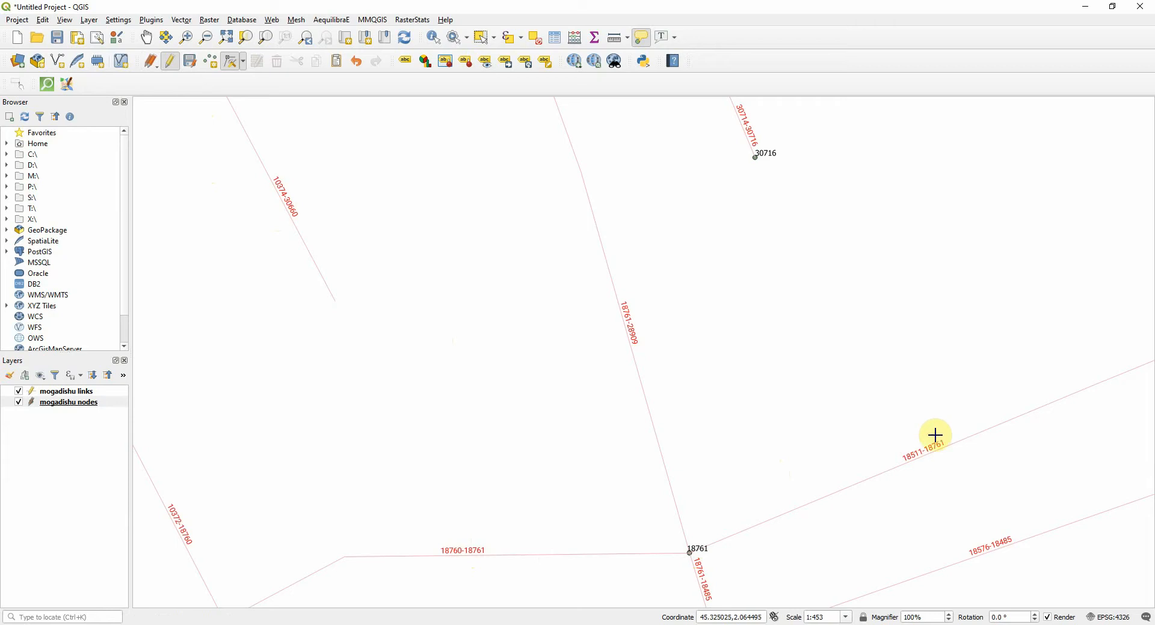
left_click(191, 62)
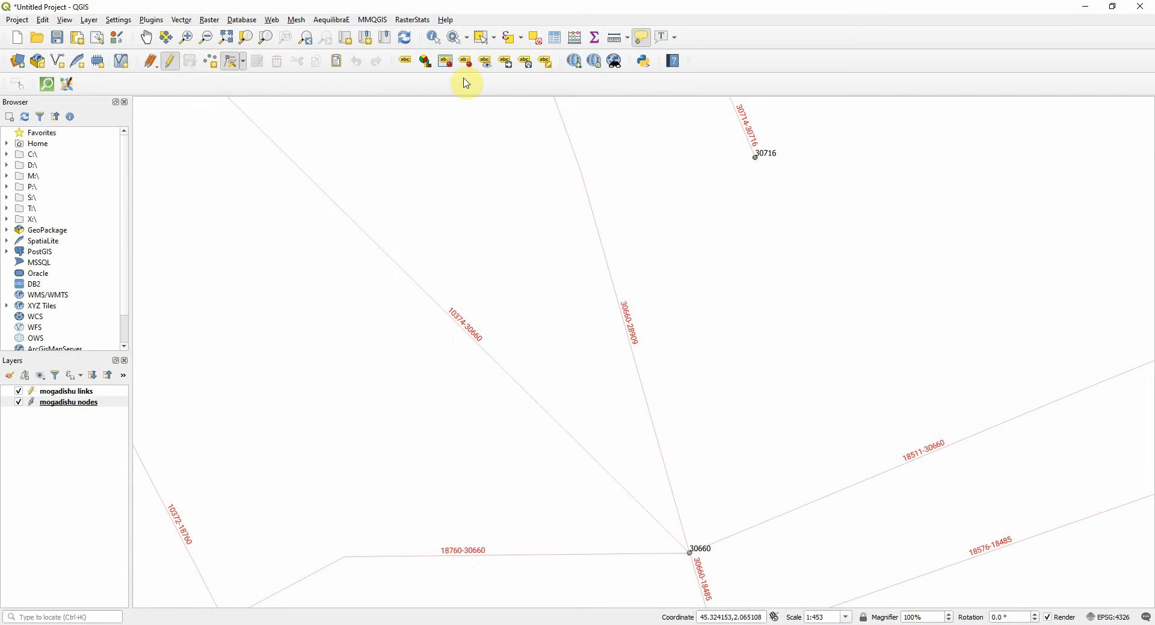
scroll(579, 367, "down", 1)
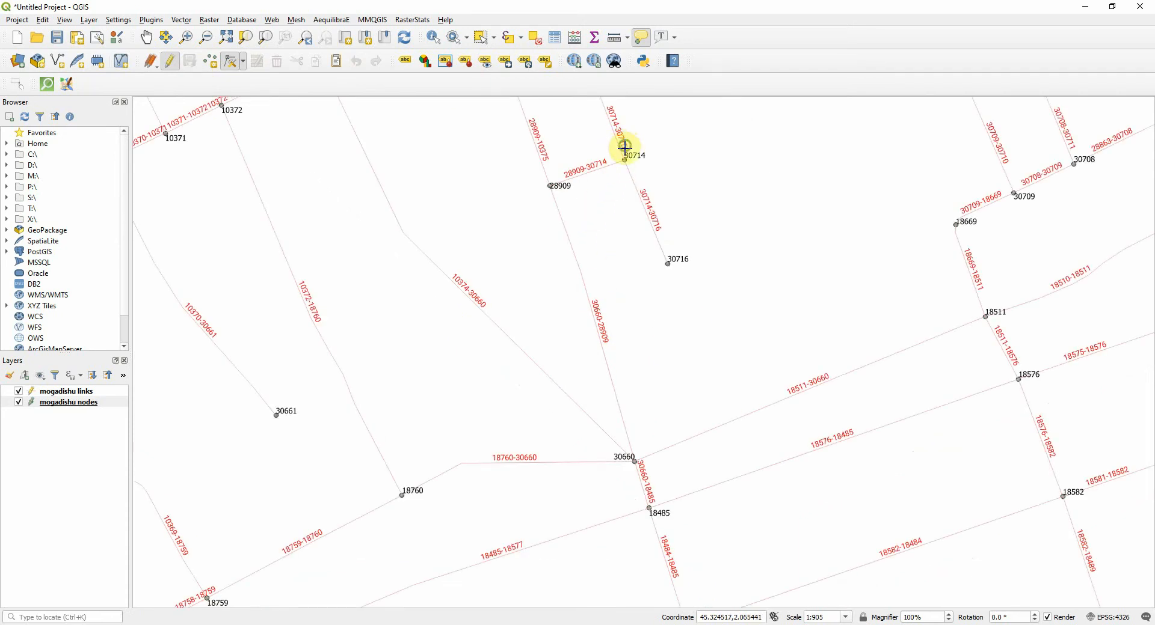
left_click_drag(624, 152, 589, 257)
scroll(589, 257, "up", 3)
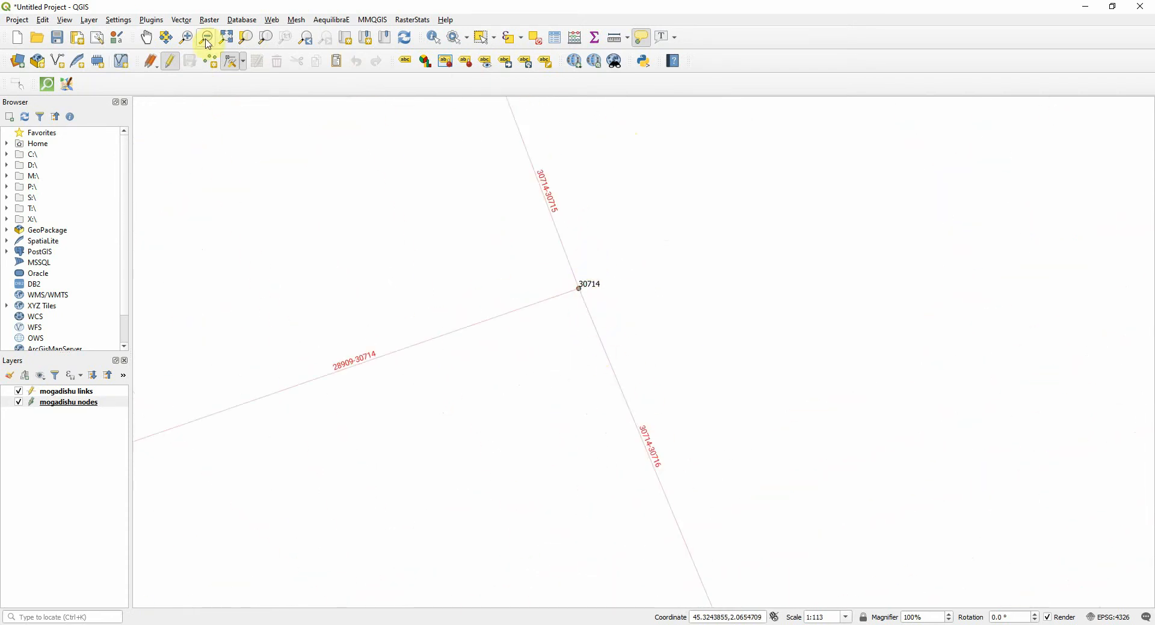
left_click(231, 63)
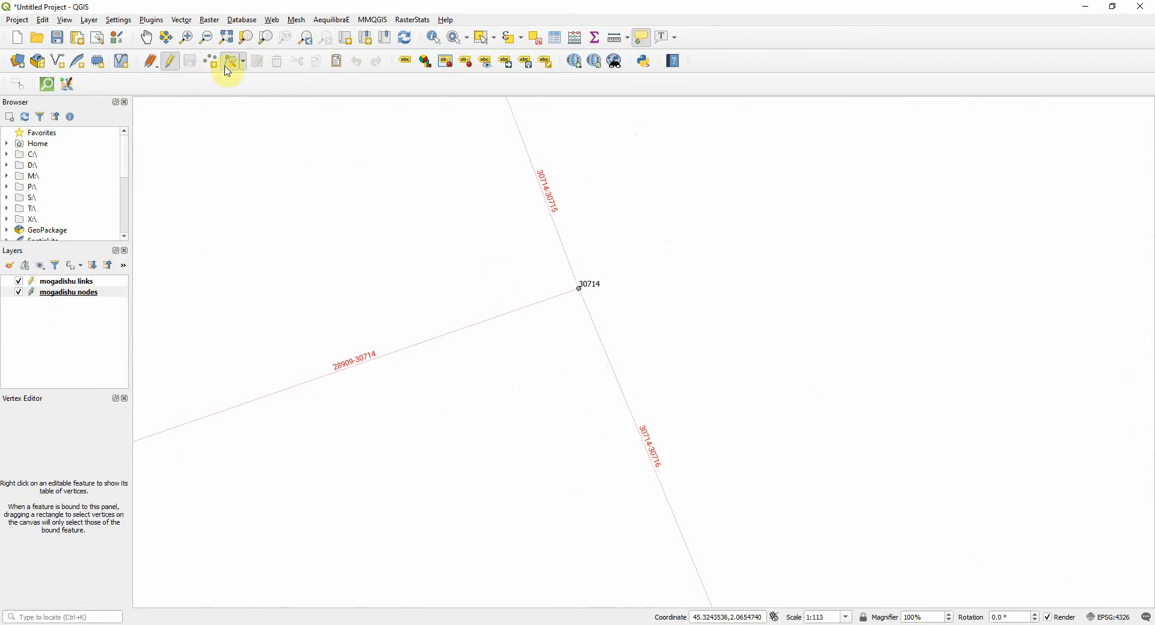
left_click(83, 281)
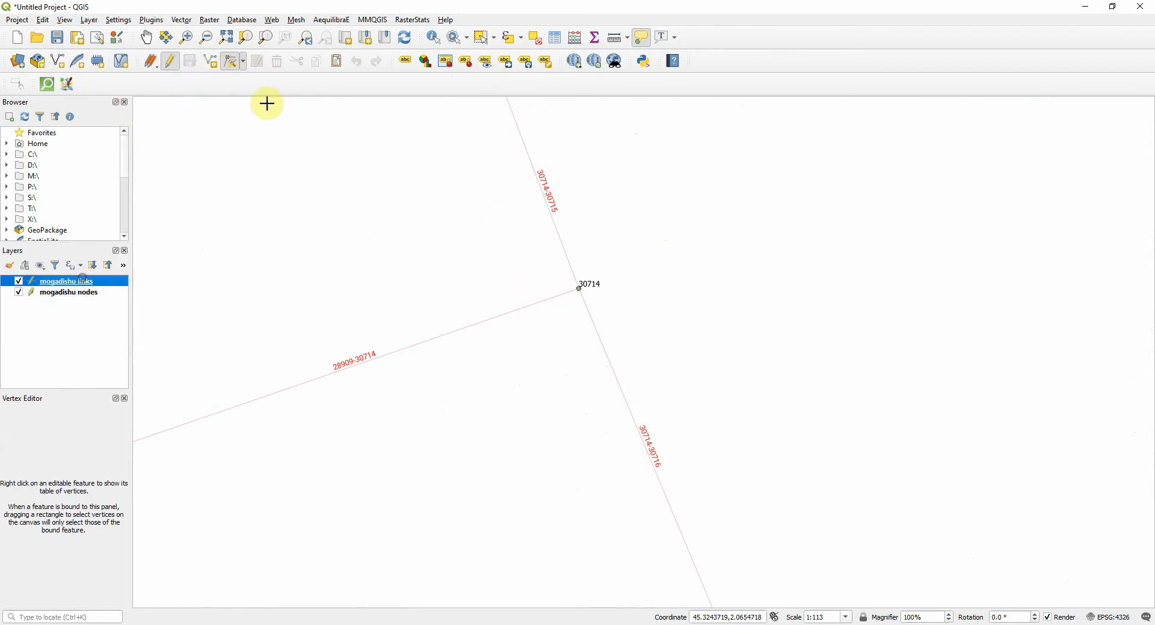
left_click(229, 59)
left_click(613, 370)
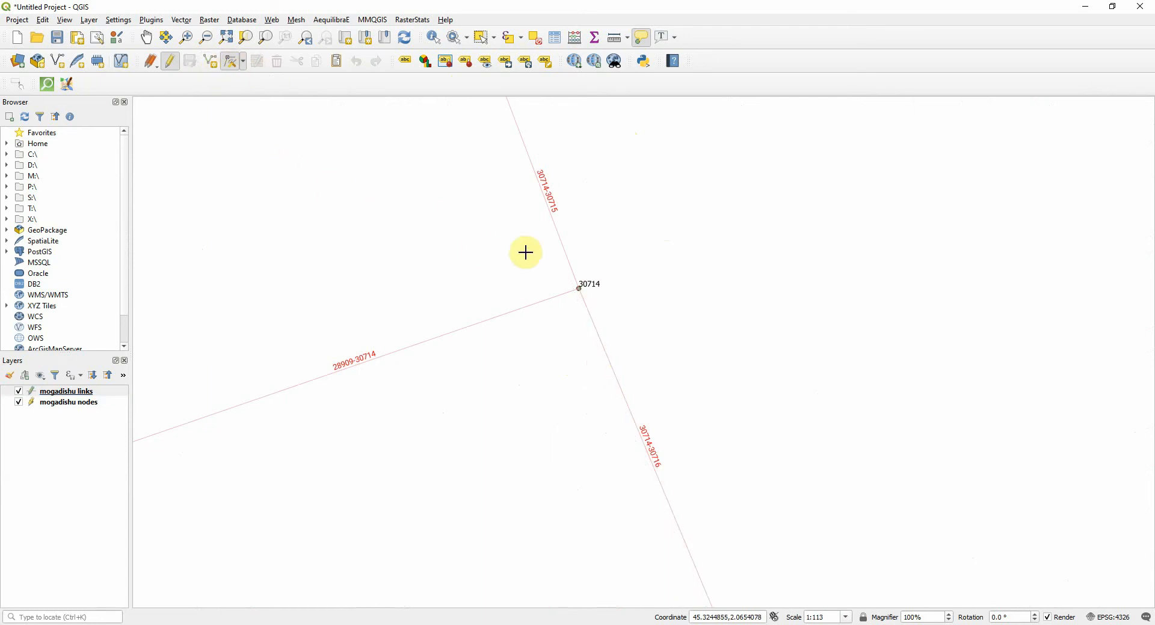
left_click(678, 281)
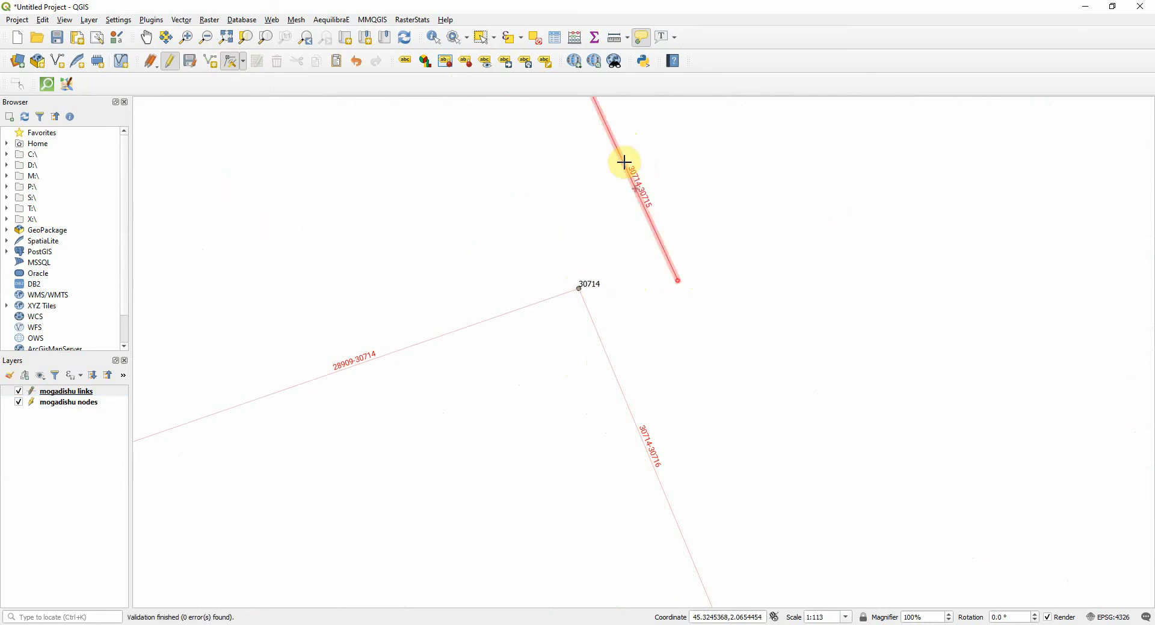
left_click(197, 69)
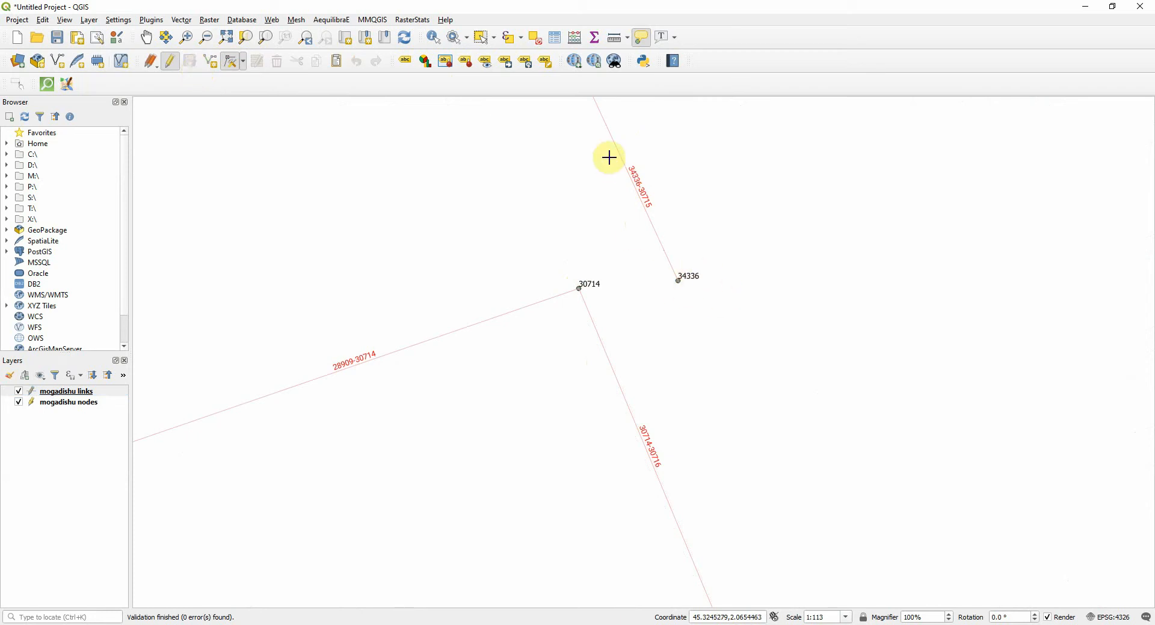